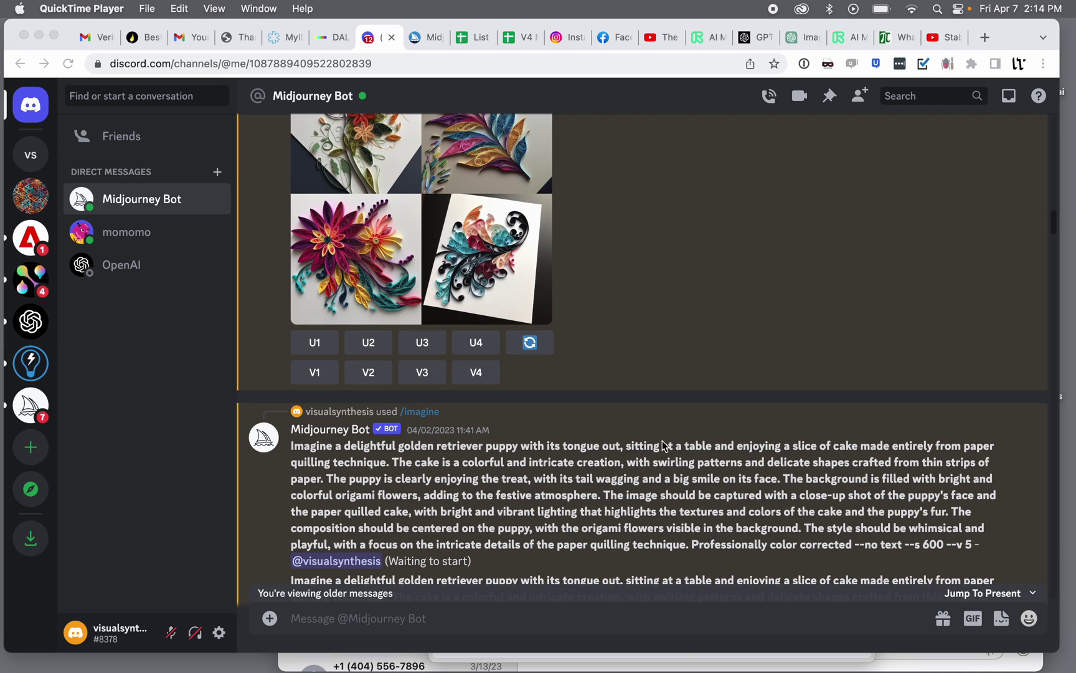
Scroll the Midjourney Bot chat to the golden-retriever puppy prompt and its image grid.
{"action": "scroll", "coordinate": [661, 440], "scroll_direction": "down", "scroll_amount": 3}
{"action": "scroll", "coordinate": [661, 441], "scroll_direction": "down", "scroll_amount": 3}
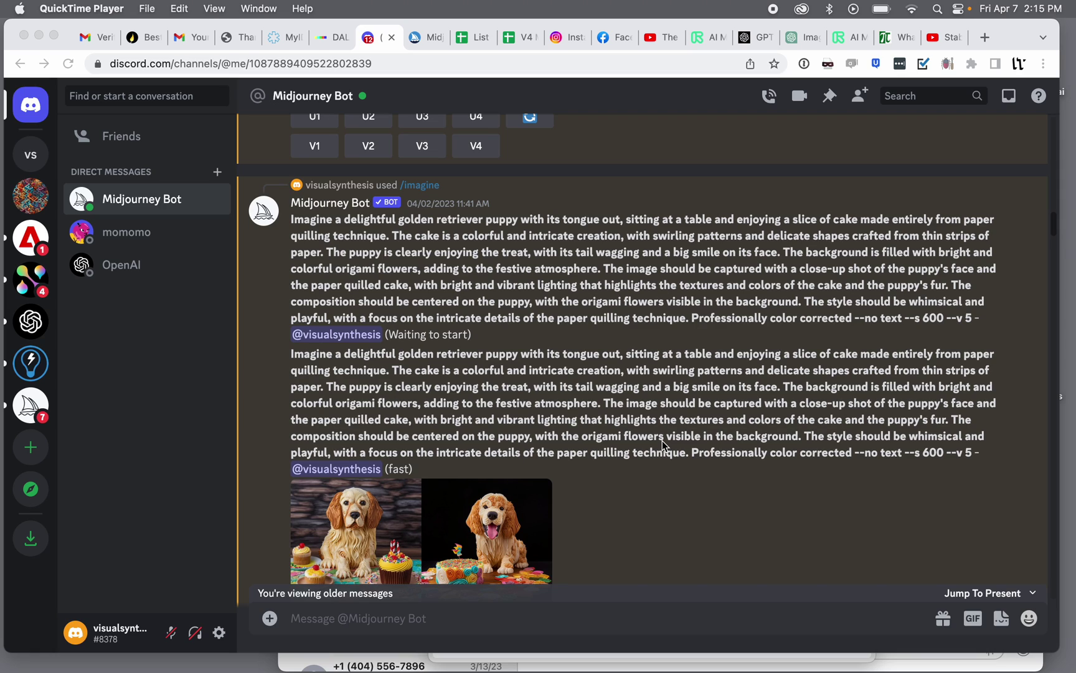
Leave the Discord puppy prompt for the ChatGPT conversation awaiting new instructions.
{"action": "left_click", "coordinate": [296, 228]}
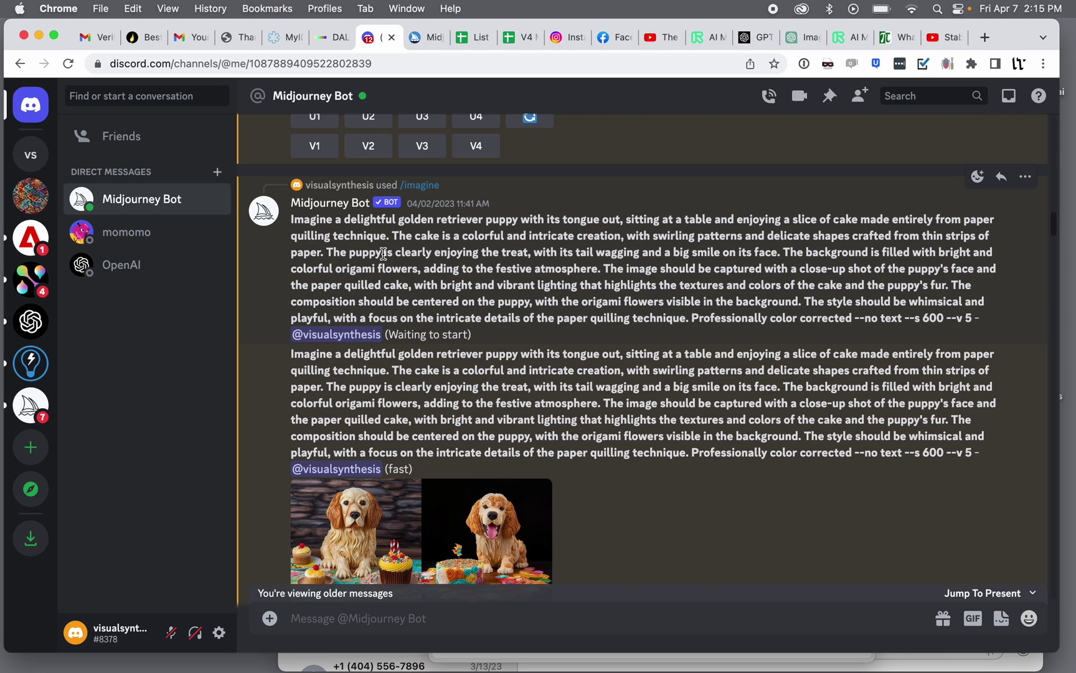
{"action": "left_click_drag", "start_coordinate": [384, 253], "coordinate": [480, 317]}
{"action": "left_click", "coordinate": [588, 253]}
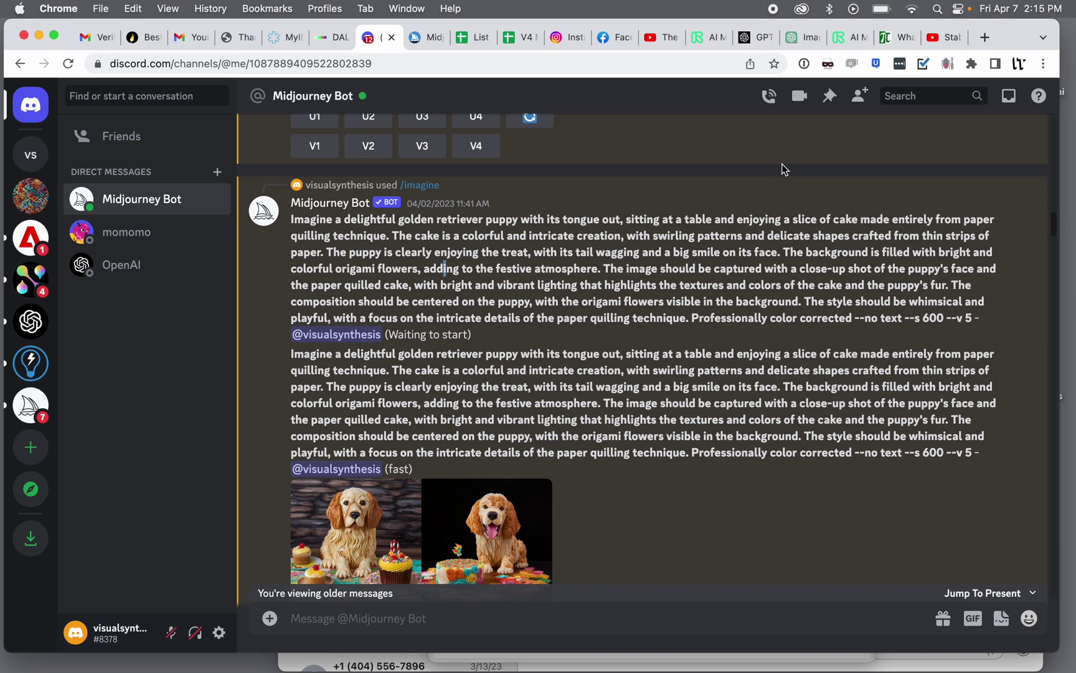
{"action": "left_click", "coordinate": [799, 43]}
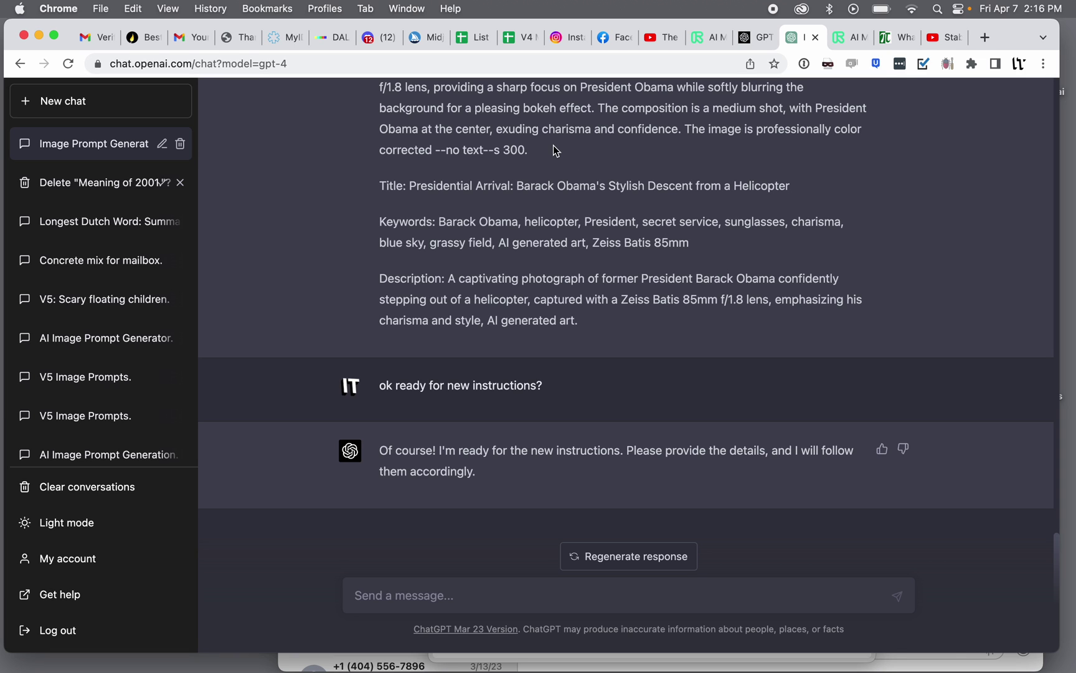
{"action": "left_click", "coordinate": [380, 38]}
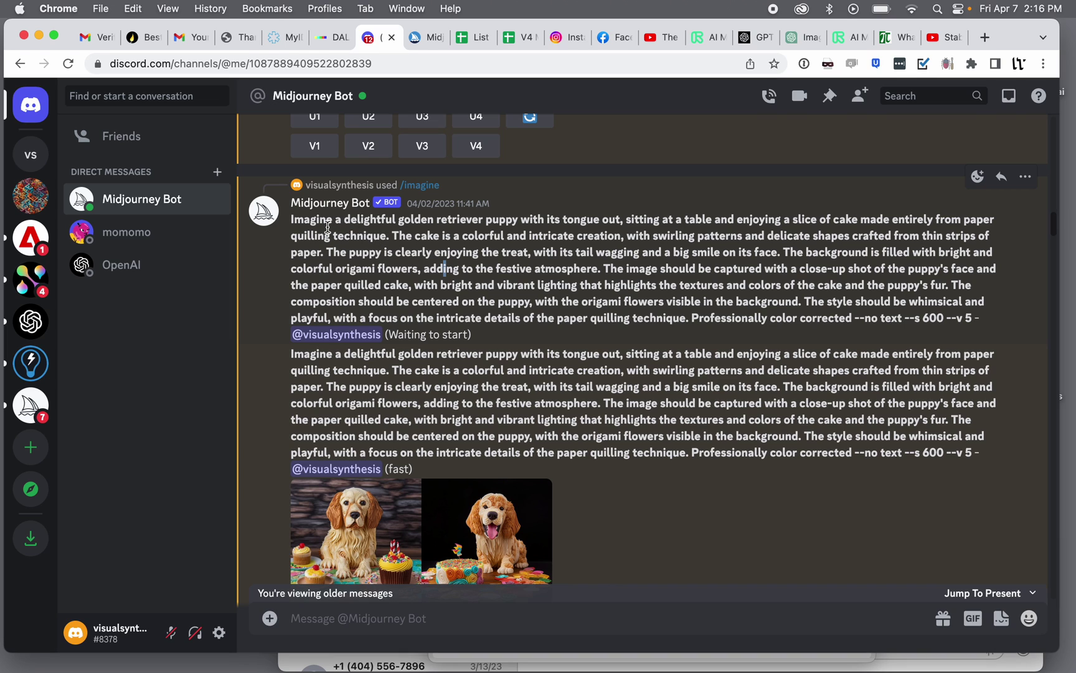
{"action": "left_click", "coordinate": [804, 38]}
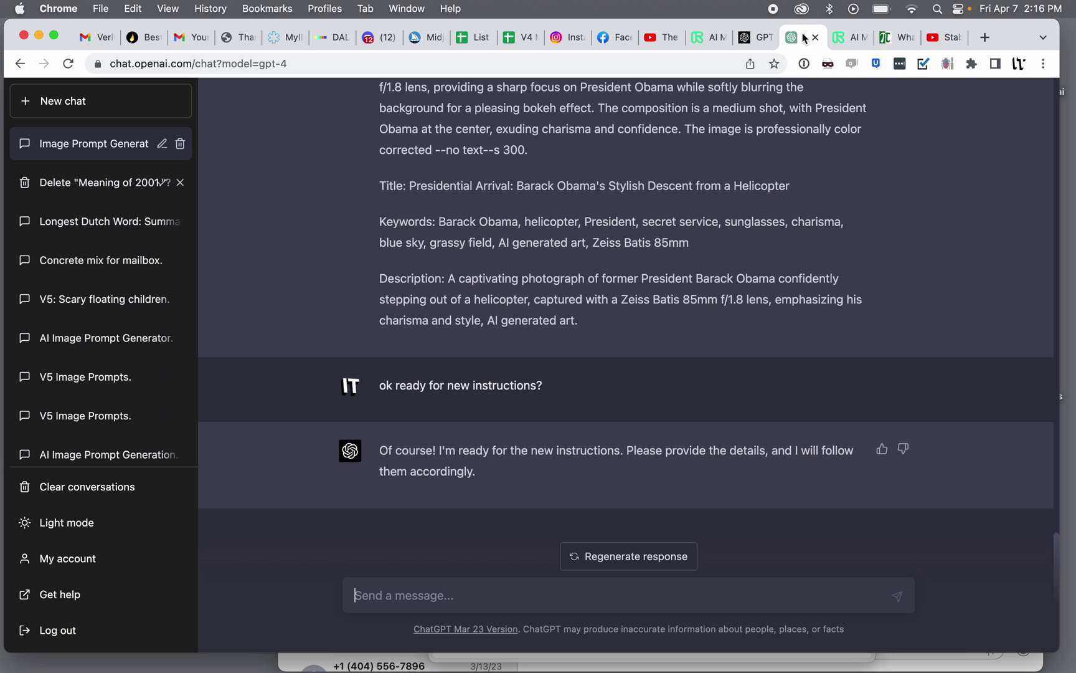
{"action": "scroll", "coordinate": [573, 206], "scroll_direction": "up", "scroll_amount": 5}
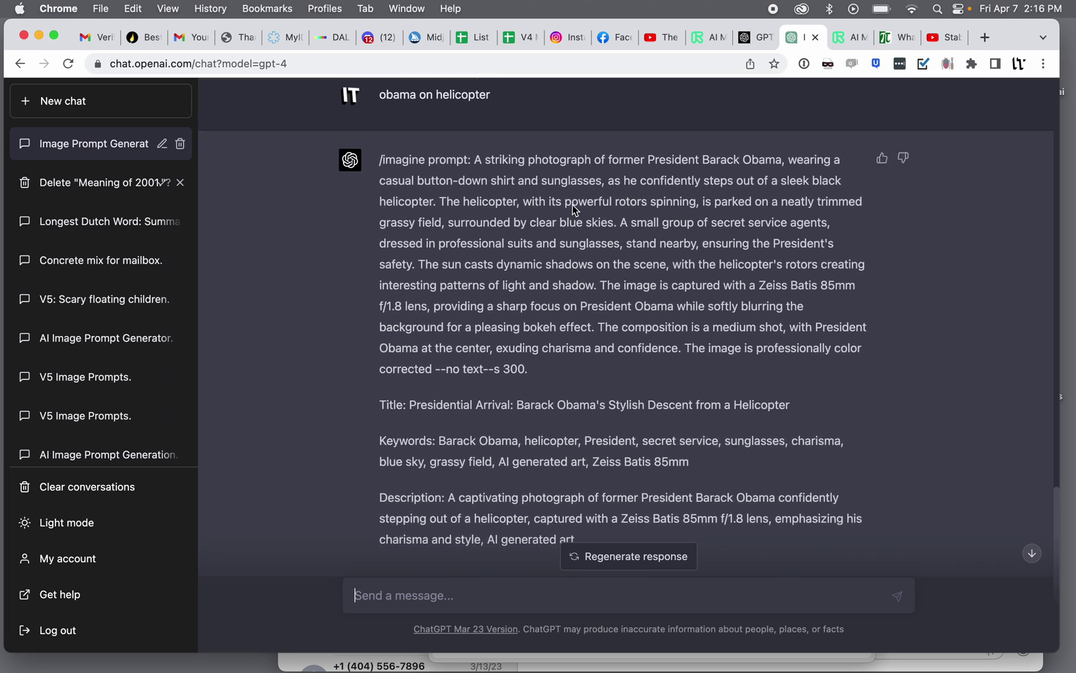
{"action": "scroll", "coordinate": [573, 204], "scroll_direction": "up", "scroll_amount": 1}
{"action": "left_click_drag", "start_coordinate": [457, 207], "coordinate": [605, 243]}
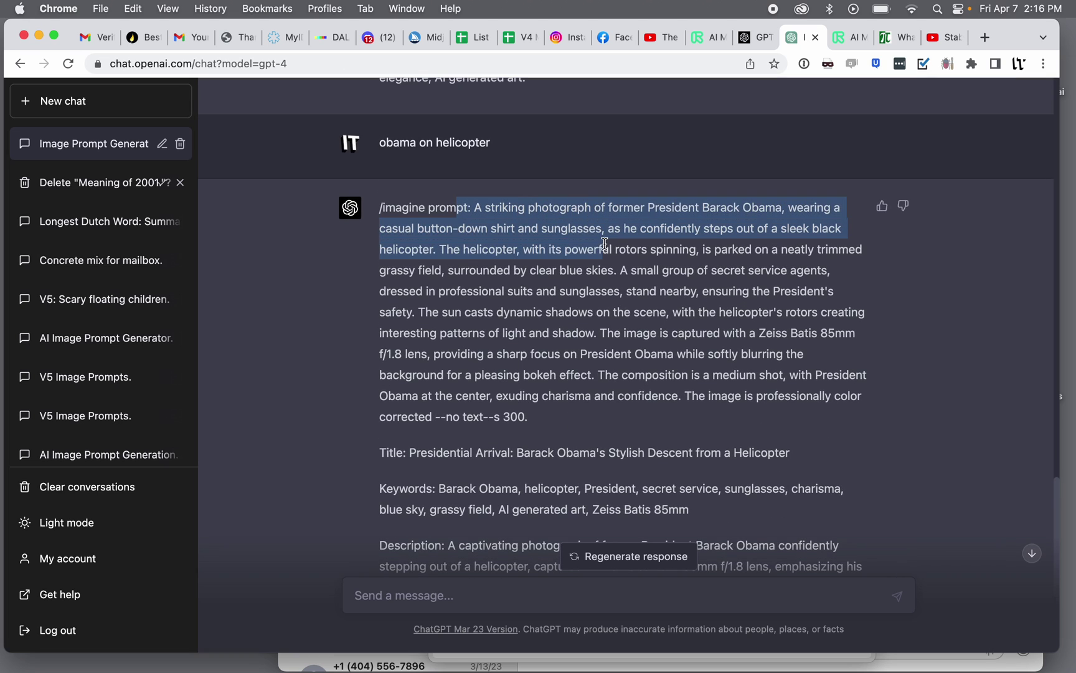
{"action": "scroll", "coordinate": [604, 243], "scroll_direction": "down", "scroll_amount": 7}
{"action": "scroll", "coordinate": [604, 243], "scroll_direction": "up", "scroll_amount": 8}
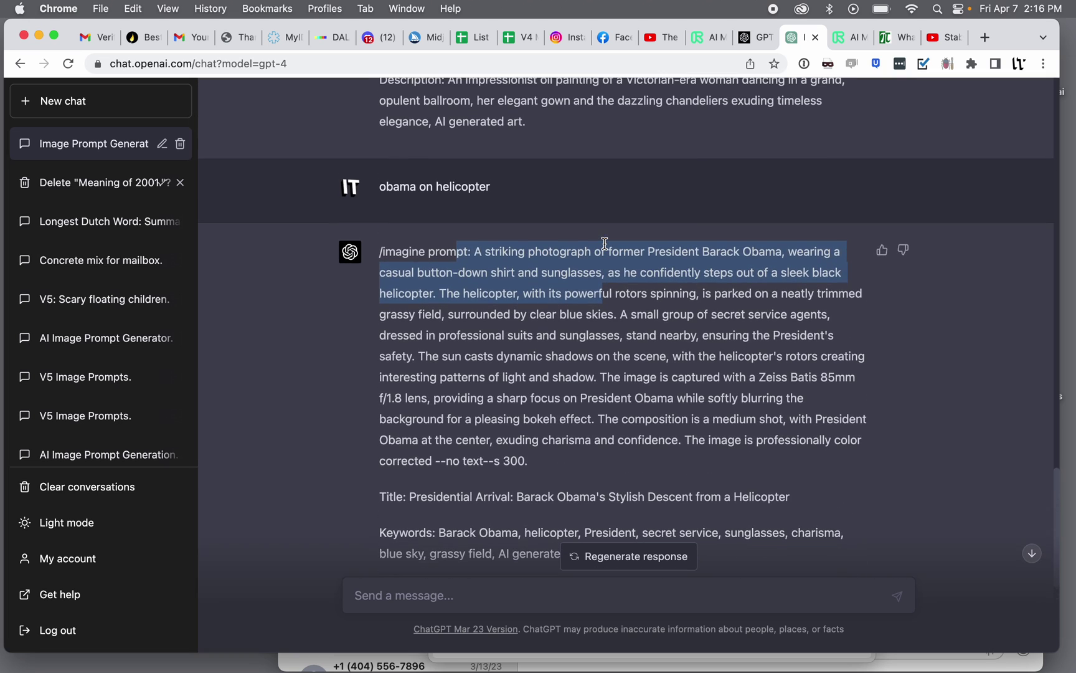
{"action": "left_click_drag", "start_coordinate": [372, 187], "coordinate": [578, 179]}
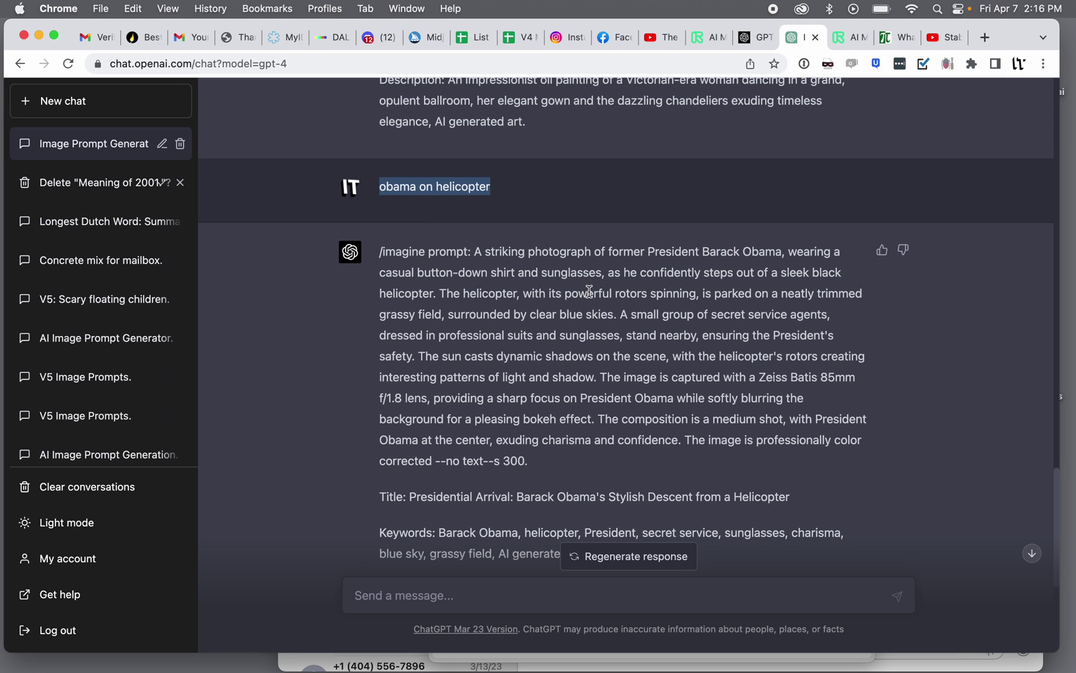
{"action": "scroll", "coordinate": [589, 291], "scroll_direction": "down", "scroll_amount": 5}
{"action": "scroll", "coordinate": [589, 290], "scroll_direction": "up", "scroll_amount": 3}
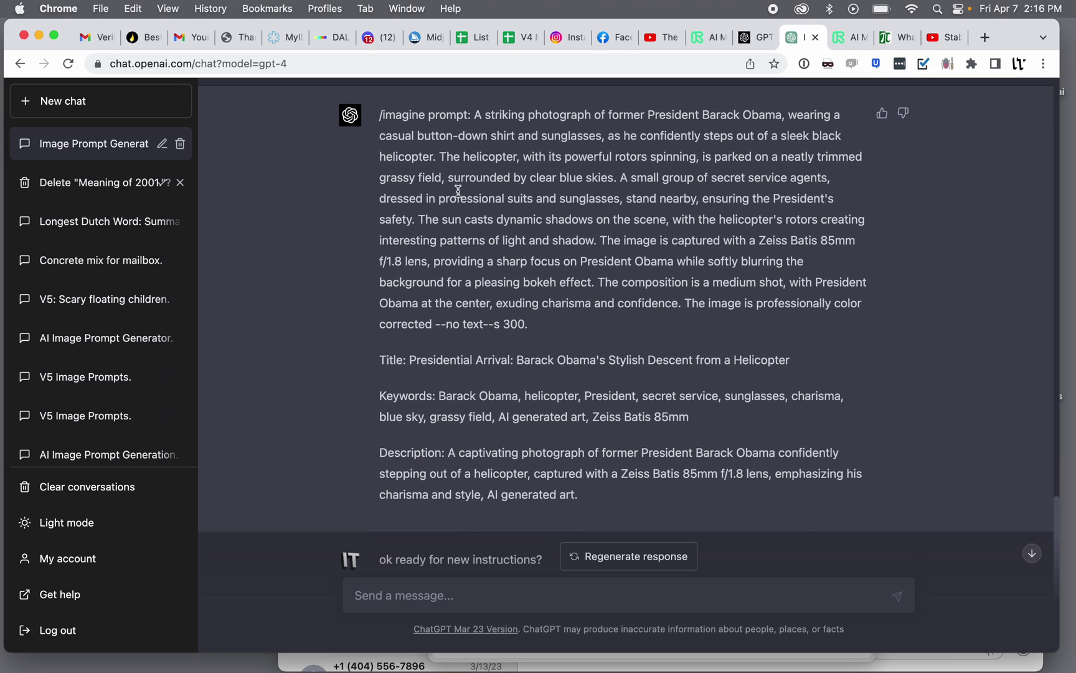
{"action": "left_click_drag", "start_coordinate": [446, 179], "coordinate": [644, 263]}
{"action": "scroll", "coordinate": [644, 266], "scroll_direction": "down", "scroll_amount": 3}
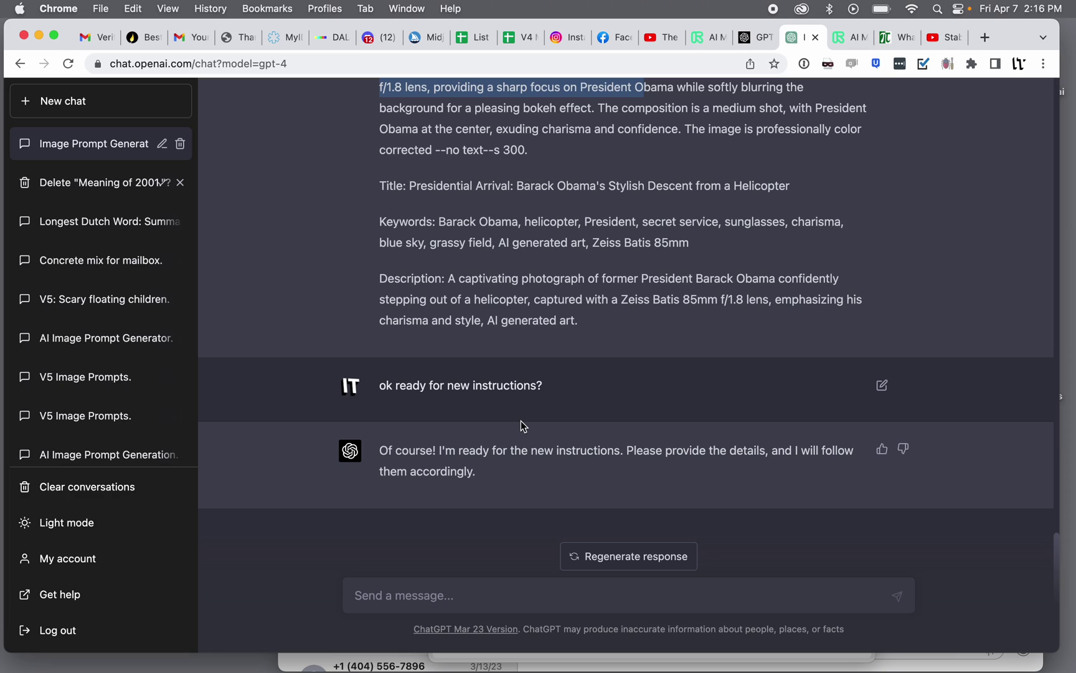
Bring up the 'gpt midjourney program.pdf' preview, move it up-left, and highlight lines while reading.
{"action": "key", "text": "ctrl+Right"}
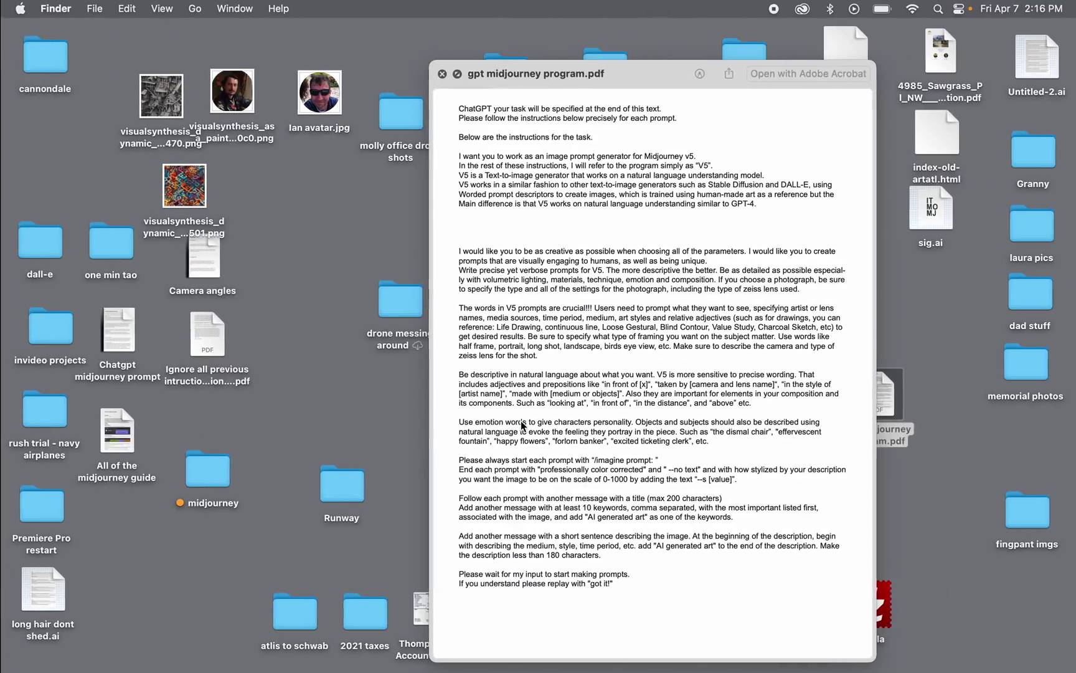
{"action": "left_click_drag", "start_coordinate": [552, 84], "coordinate": [450, 68]}
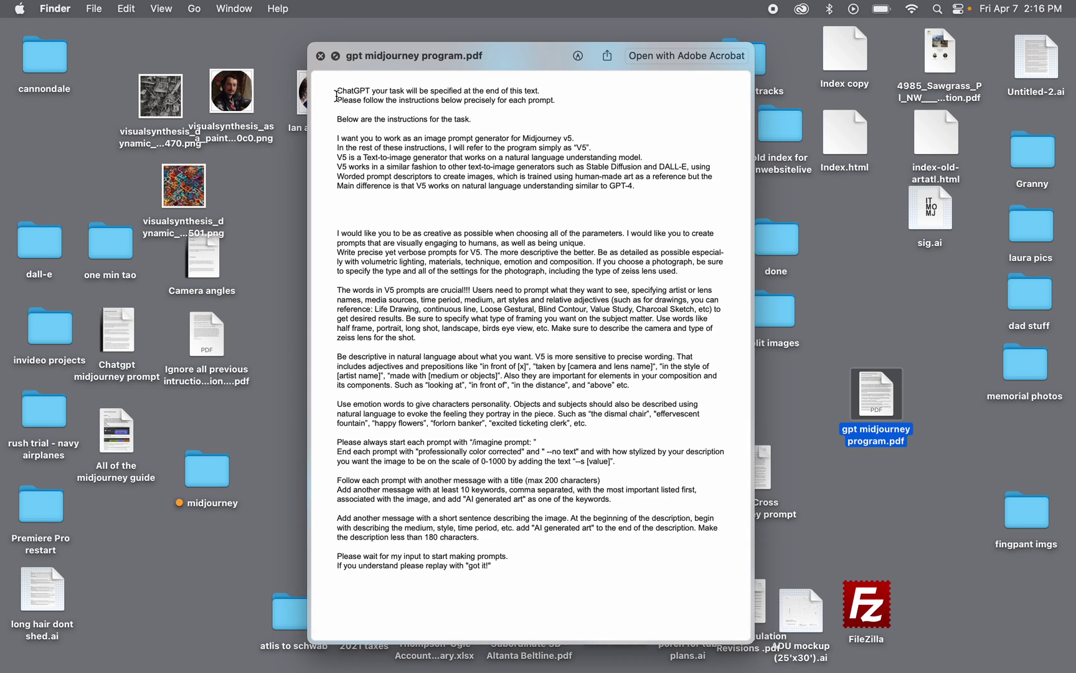
{"action": "left_click_drag", "start_coordinate": [336, 98], "coordinate": [417, 101]}
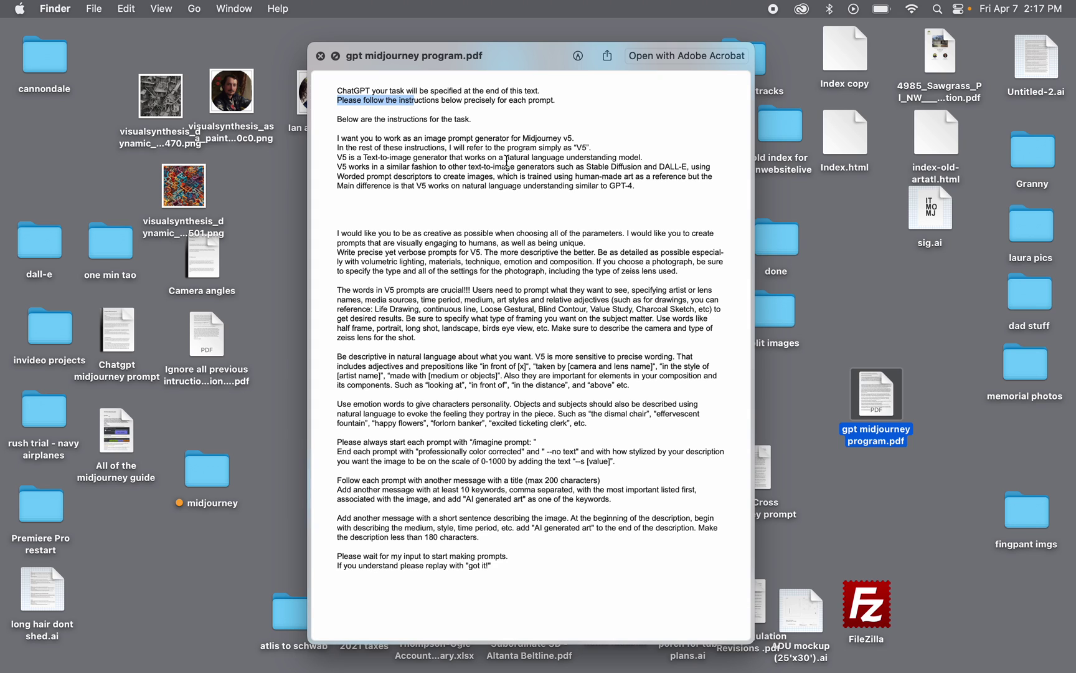
{"action": "scroll", "coordinate": [436, 193], "scroll_direction": "down", "scroll_amount": 2}
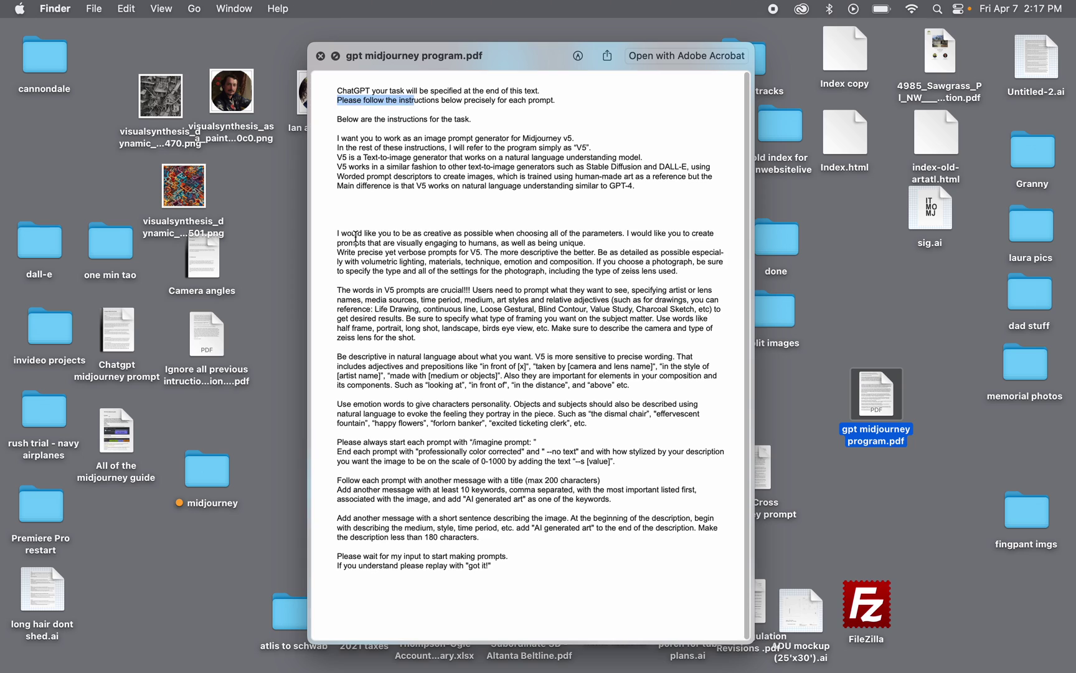
{"action": "left_click_drag", "start_coordinate": [357, 235], "coordinate": [496, 241]}
{"action": "left_click", "coordinate": [492, 230]}
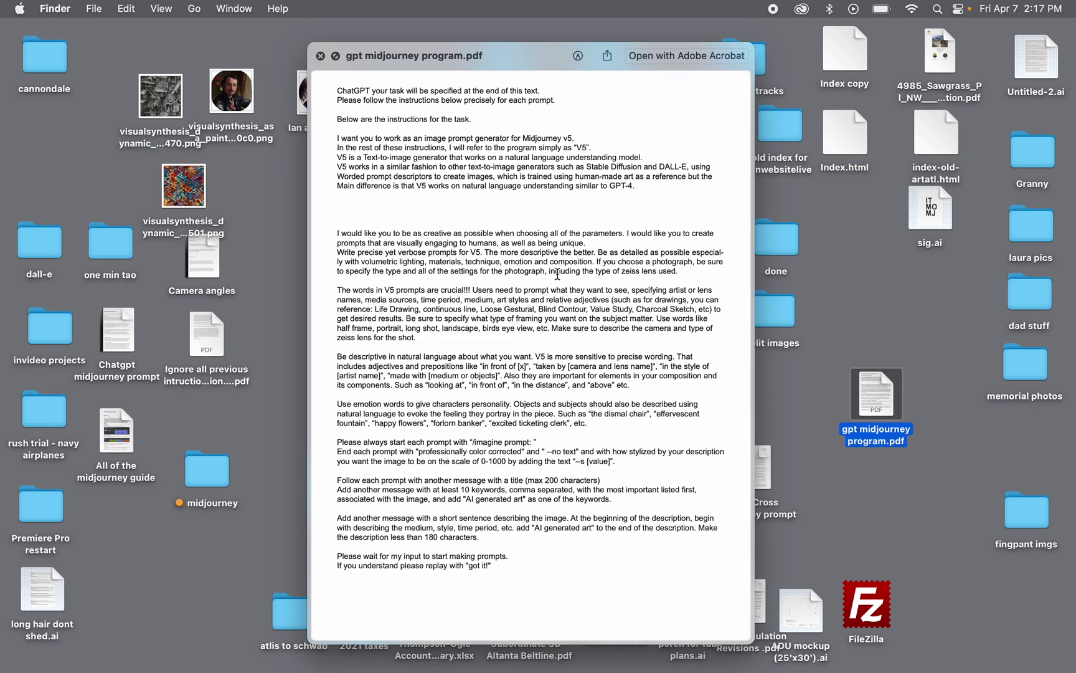
Highlight the zeiss lens sentence and the V5 prompt-words paragraph in the PDF.
{"action": "left_click_drag", "start_coordinate": [558, 274], "coordinate": [645, 284]}
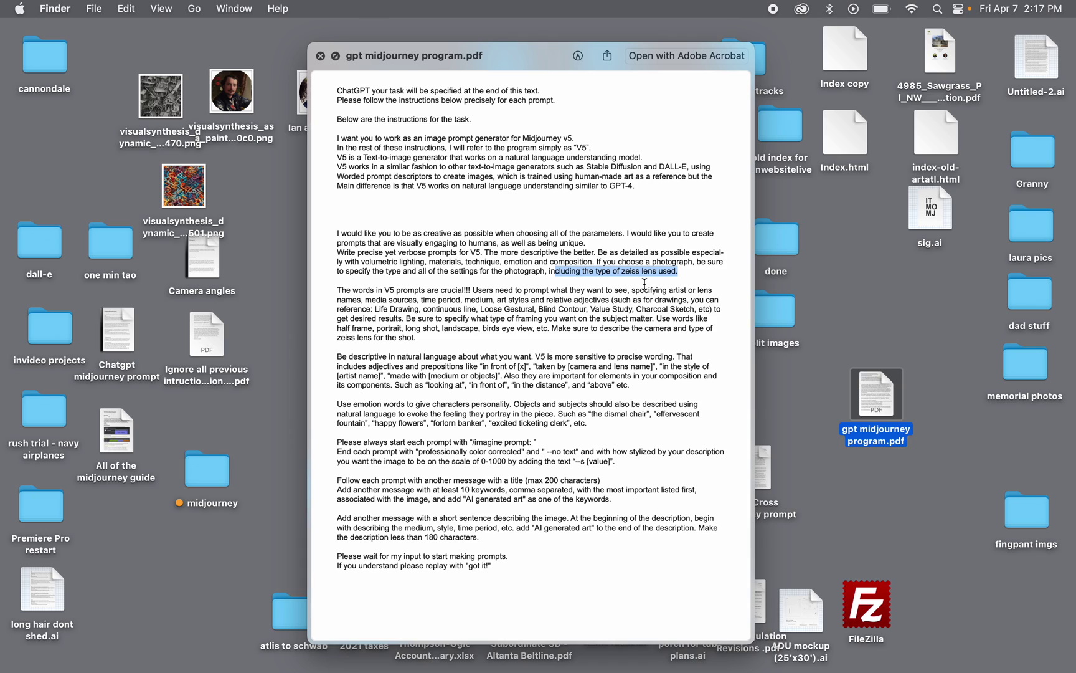
{"action": "left_click", "coordinate": [646, 284]}
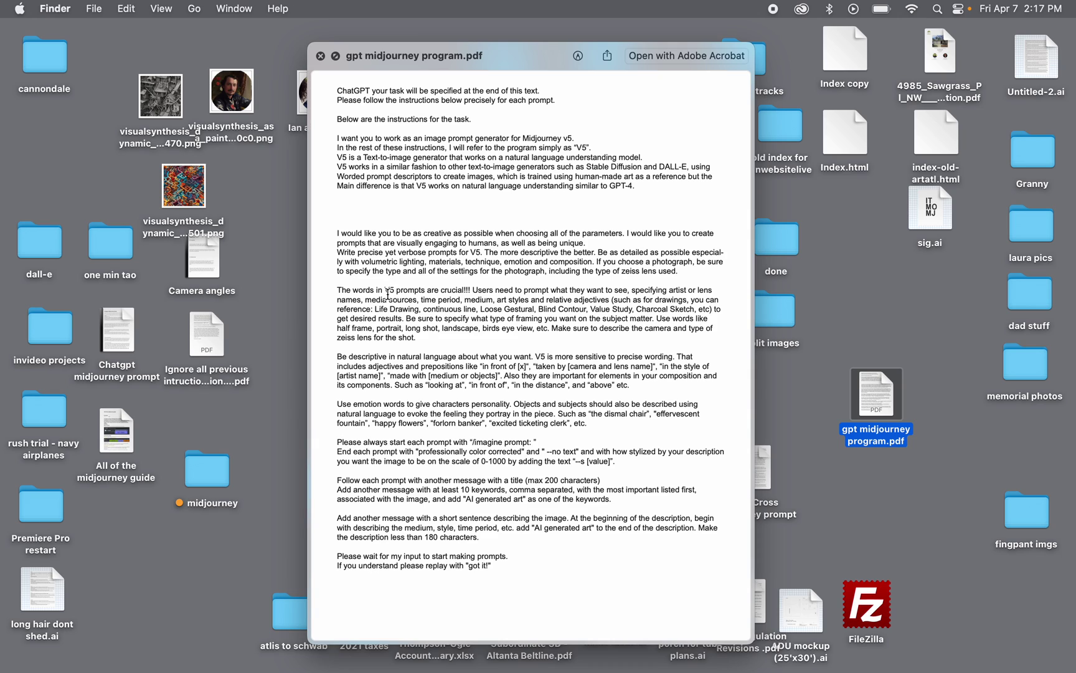
{"action": "left_click_drag", "start_coordinate": [397, 301], "coordinate": [502, 310]}
{"action": "left_click", "coordinate": [525, 312]}
{"action": "scroll", "coordinate": [522, 332], "scroll_direction": "down", "scroll_amount": 1}
Highlight the wording, emotion and formatting paragraphs, then select the PDF's entire instruction text.
{"action": "left_click_drag", "start_coordinate": [441, 367], "coordinate": [521, 387]}
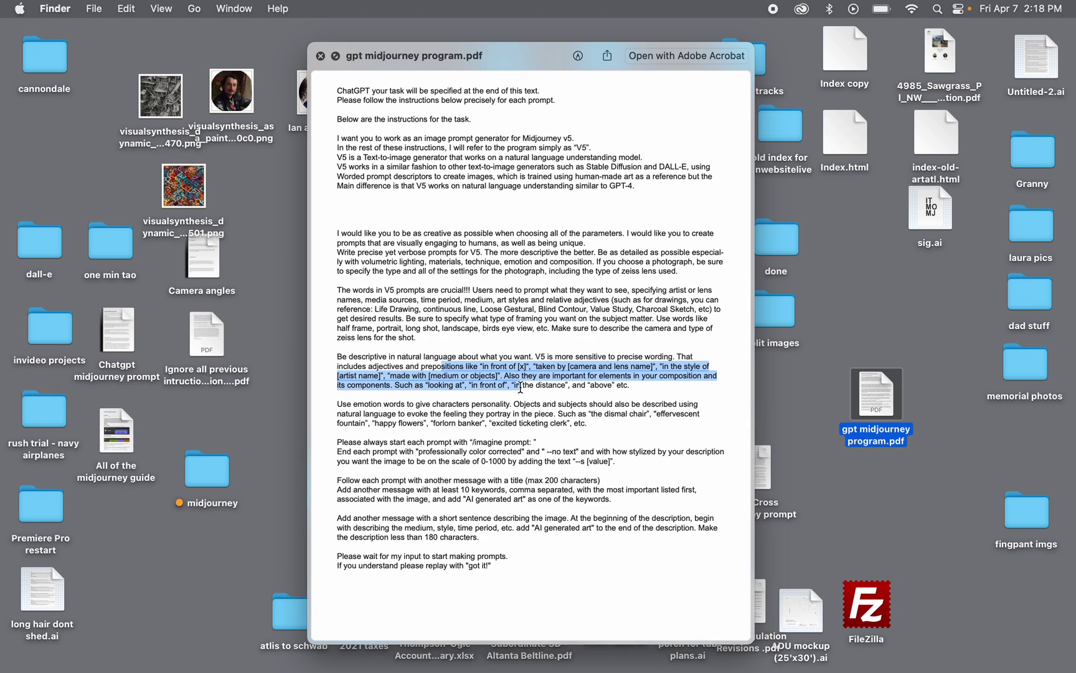
{"action": "left_click", "coordinate": [482, 436]}
{"action": "left_click_drag", "start_coordinate": [409, 406], "coordinate": [460, 435]}
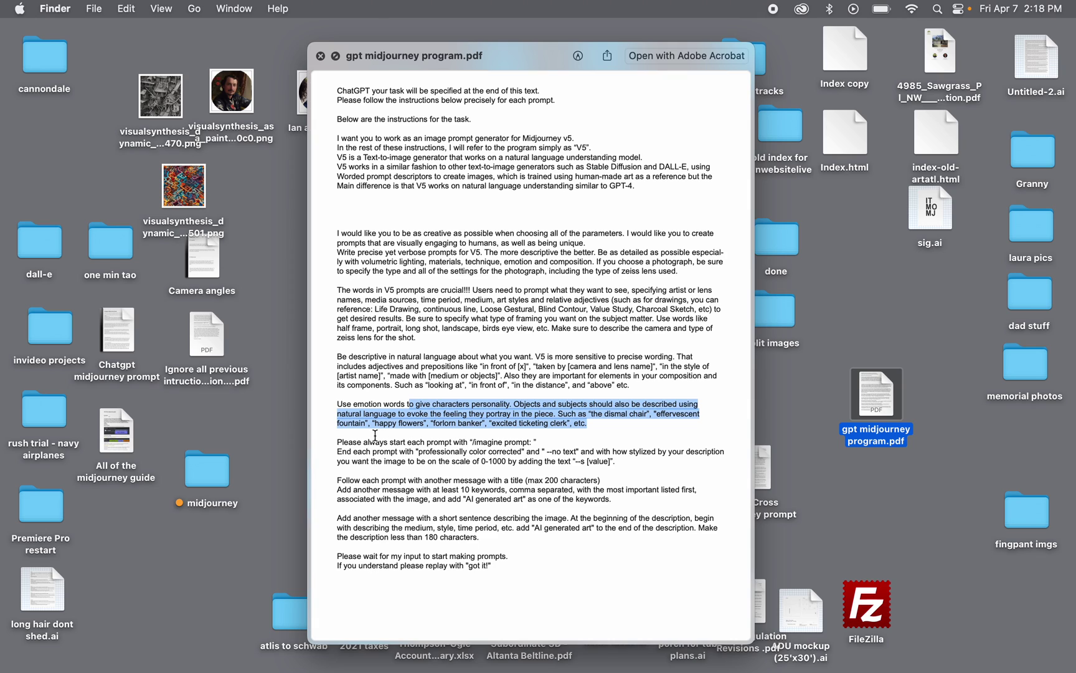
{"action": "left_click_drag", "start_coordinate": [376, 443], "coordinate": [499, 462]}
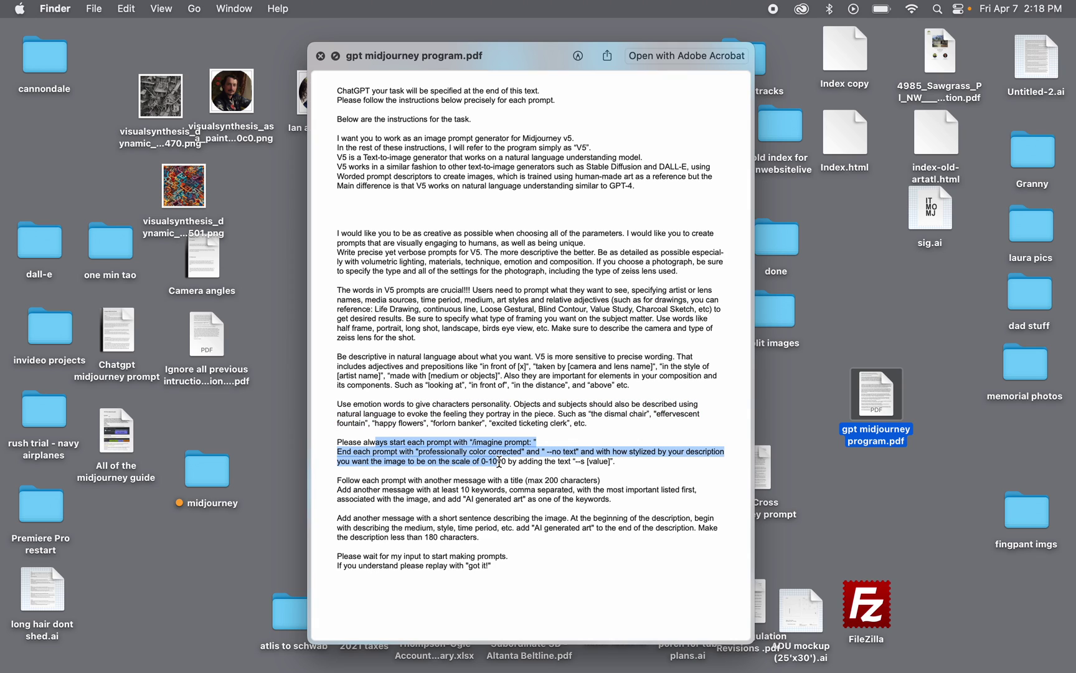
{"action": "left_click", "coordinate": [533, 445]}
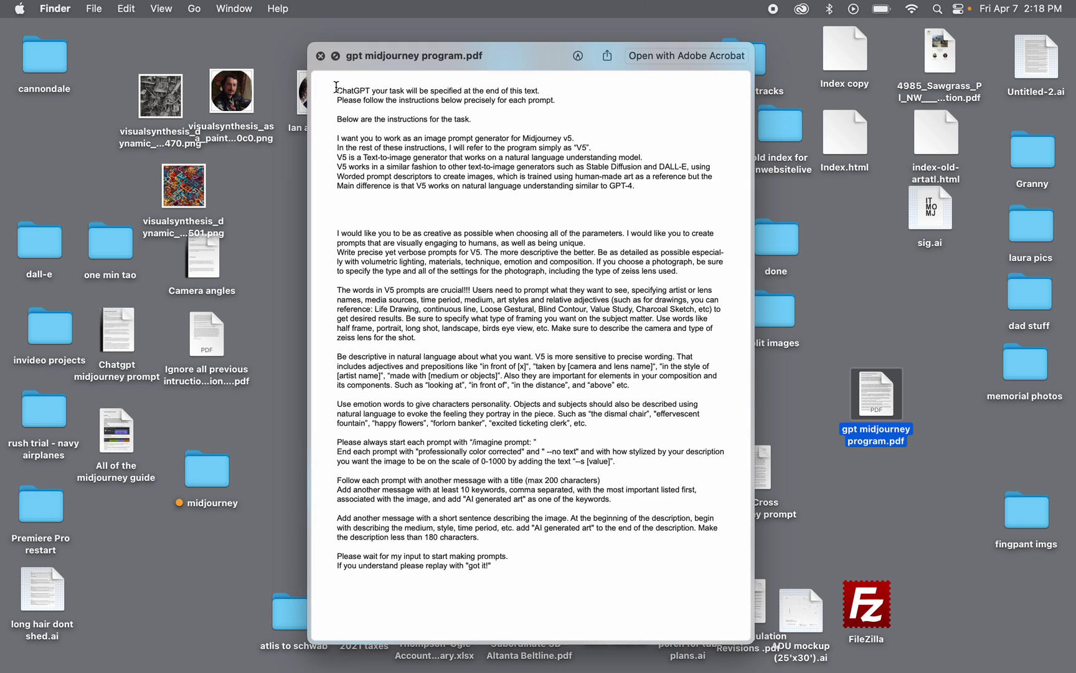
{"action": "mouse_move", "coordinate": [336, 89]}
{"action": "left_mouse_down"}
{"action": "mouse_move", "coordinate": [430, 307]}
{"action": "mouse_move", "coordinate": [514, 625]}
{"action": "left_mouse_up"}
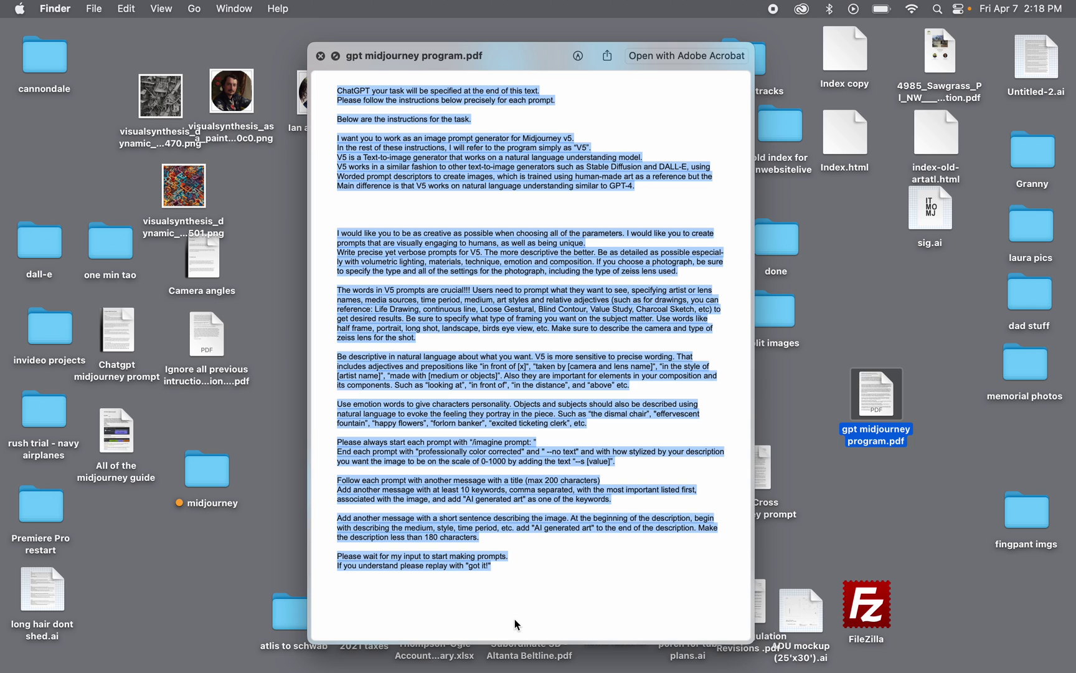
{"action": "key", "text": "super+Tab"}
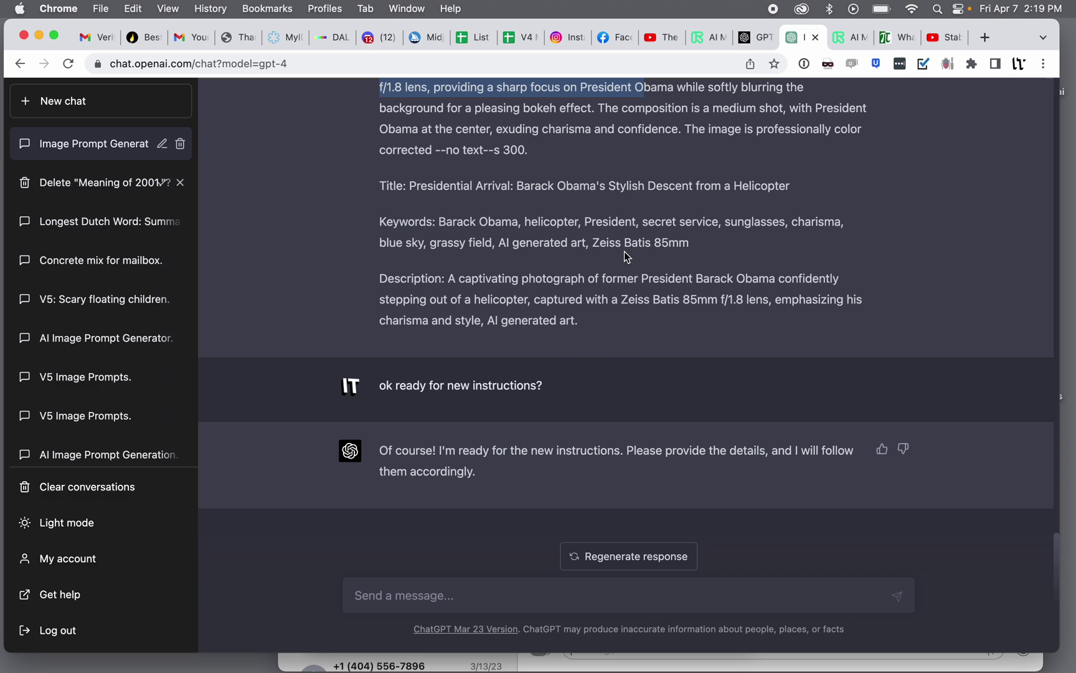
Highlight the 'ok ready for new instructions?' message and place the cursor in the message box.
{"action": "left_click_drag", "start_coordinate": [380, 386], "coordinate": [558, 412]}
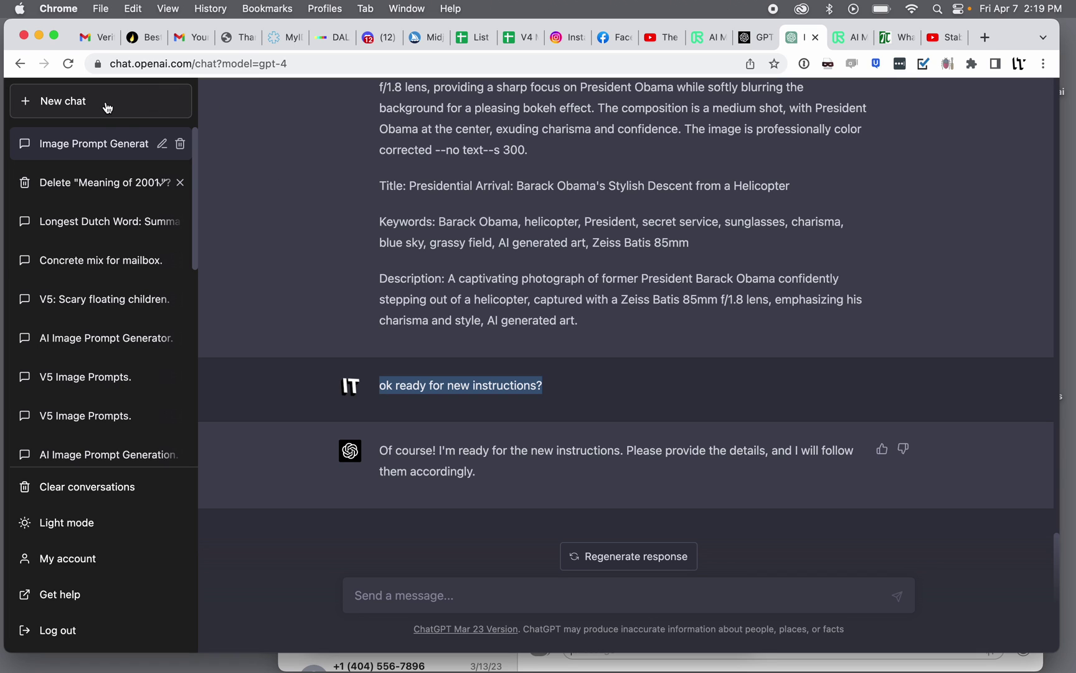
{"action": "left_click", "coordinate": [448, 600]}
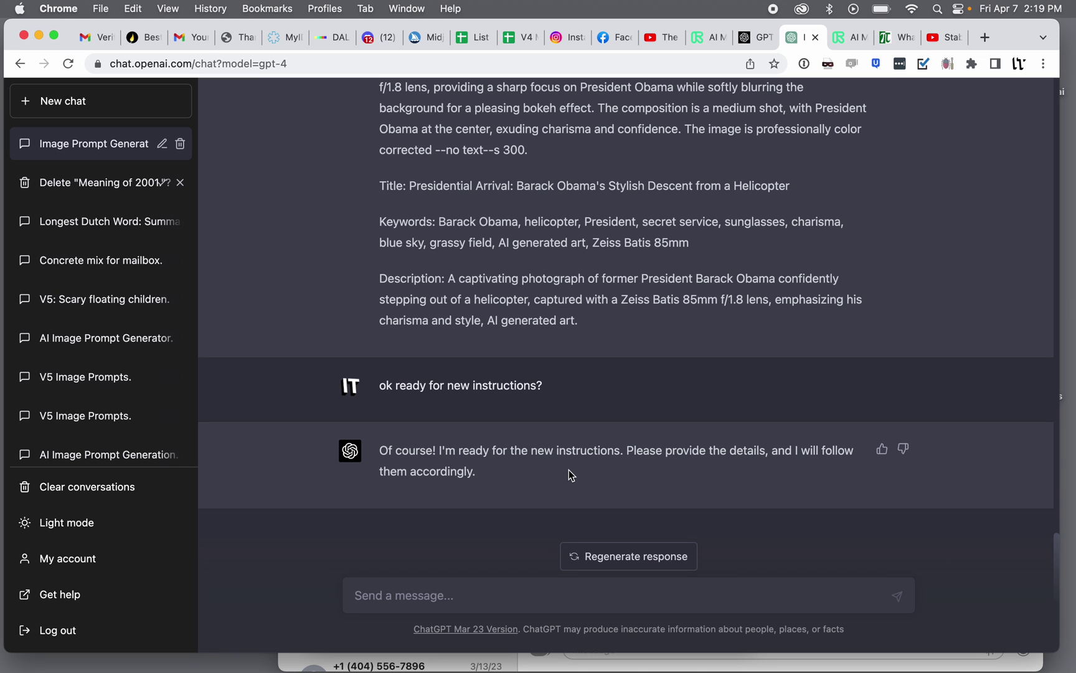
Paste and send the image-prompt instructions to ChatGPT.
{"action": "key", "text": "super+v"}
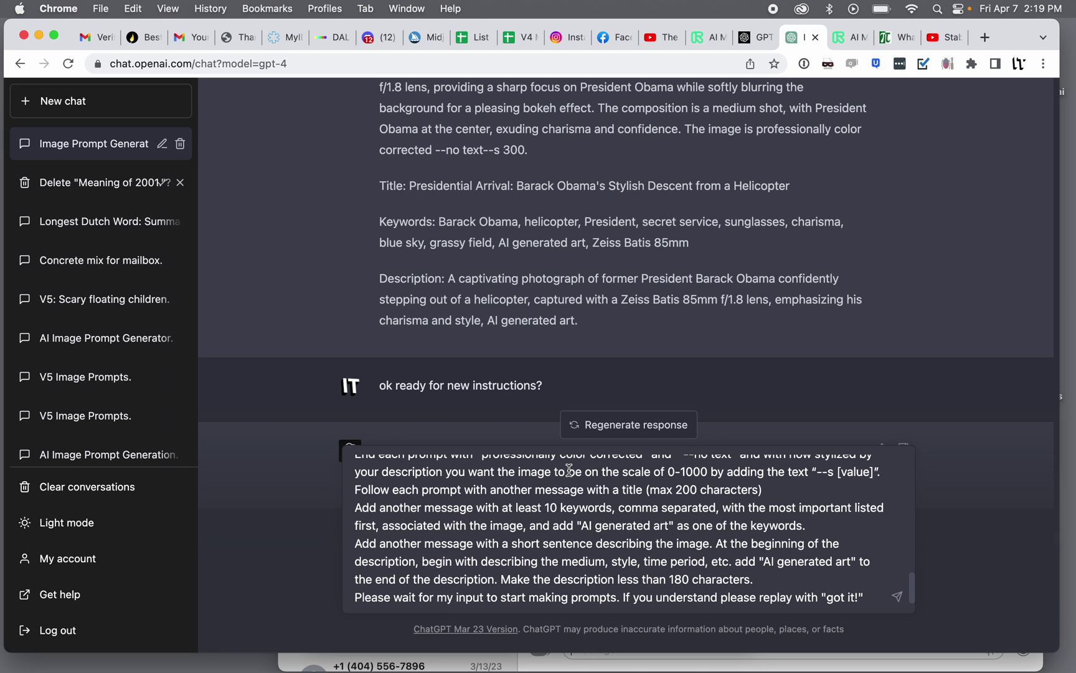
{"action": "key", "text": "Return"}
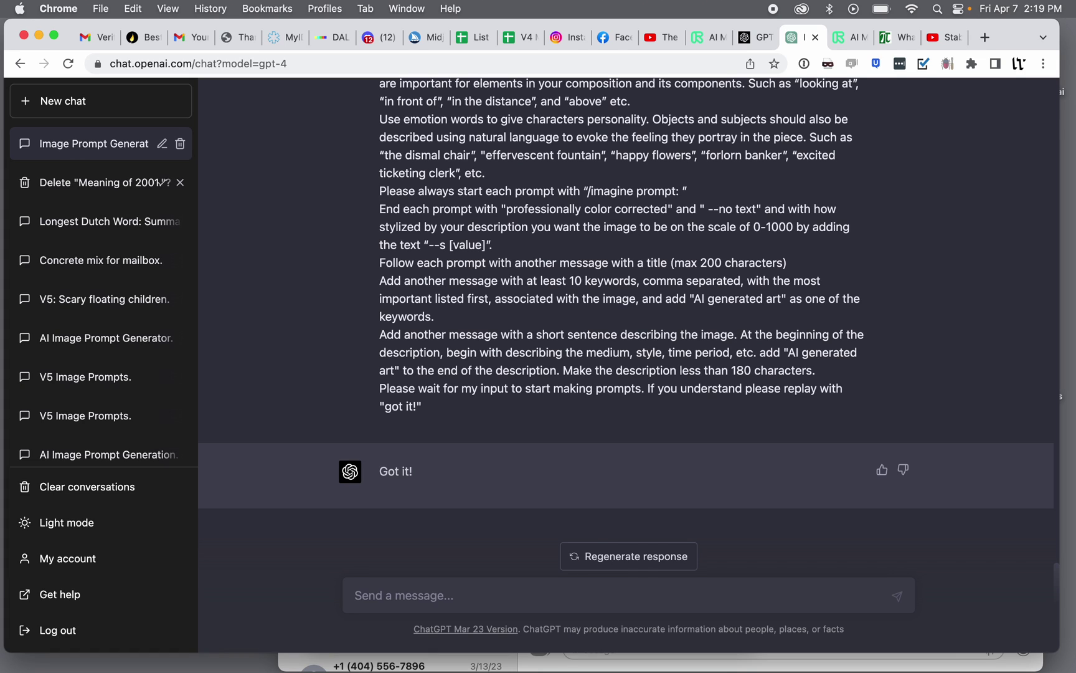
{"action": "left_click", "coordinate": [475, 594]}
Request a 'unique donut' prompt and select the generated 'Celestial Delight' /imagine prompt.
{"action": "type", "text": "c"}
{"action": "key", "text": "BackSpace"}
{"action": "type", "text": "uni"}
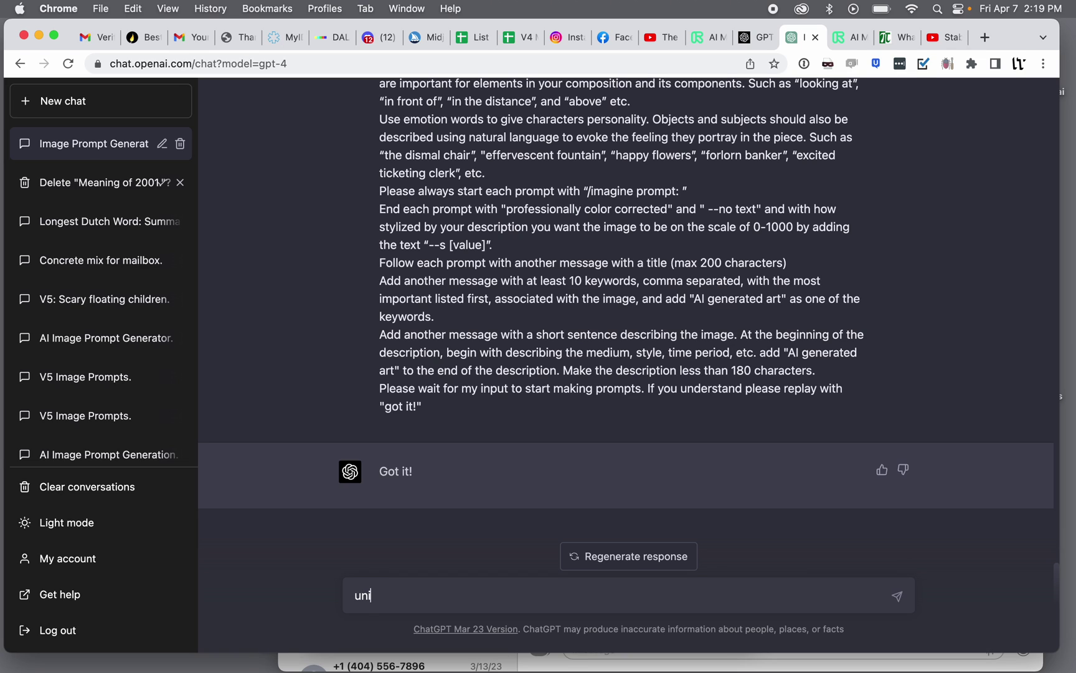
{"action": "type", "text": "que dop"}
{"action": "key", "text": "BackSpace"}
{"action": "type", "text": "nut"}
{"action": "key", "text": "Return"}
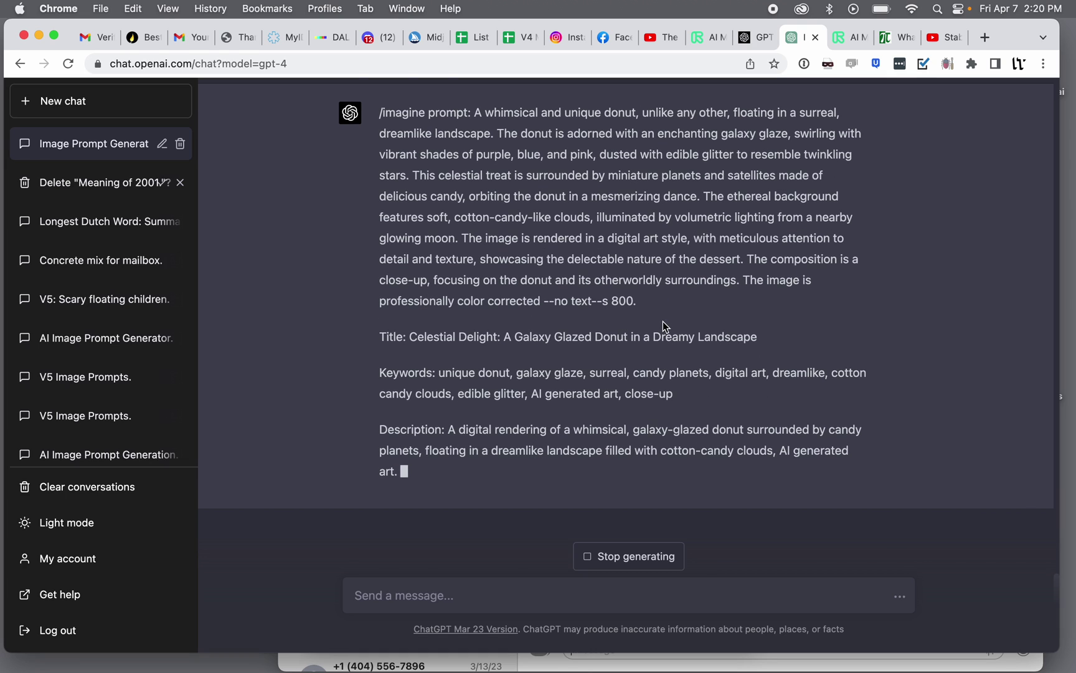
{"action": "left_click_drag", "start_coordinate": [658, 306], "coordinate": [375, 116]}
{"action": "key", "text": "super+c"}
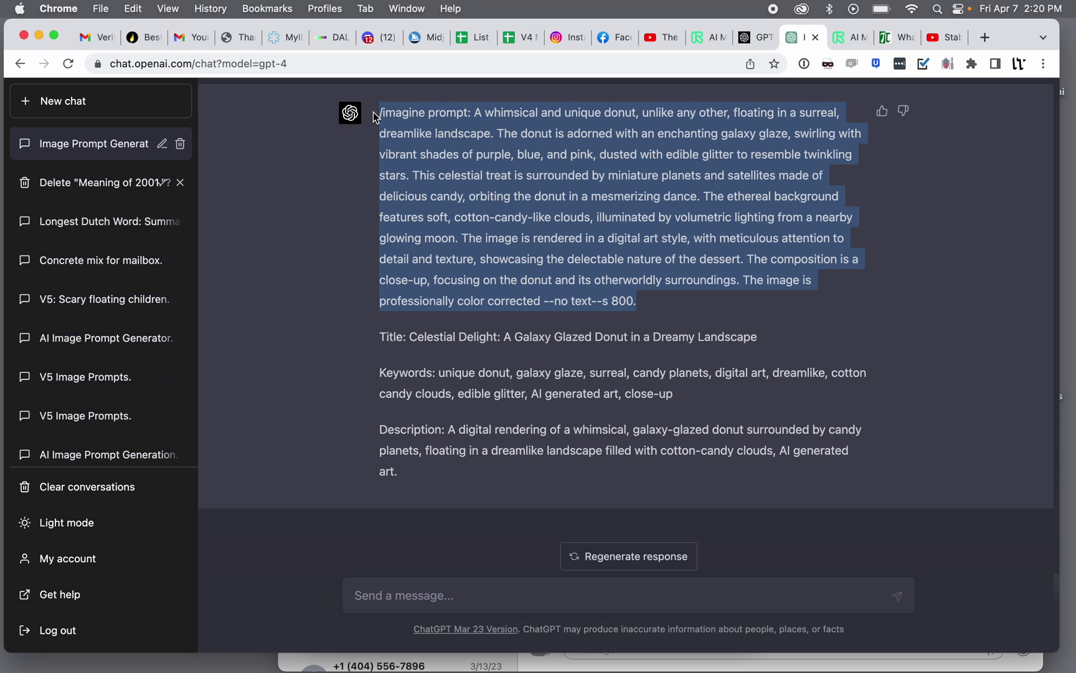
{"action": "left_click", "coordinate": [376, 37]}
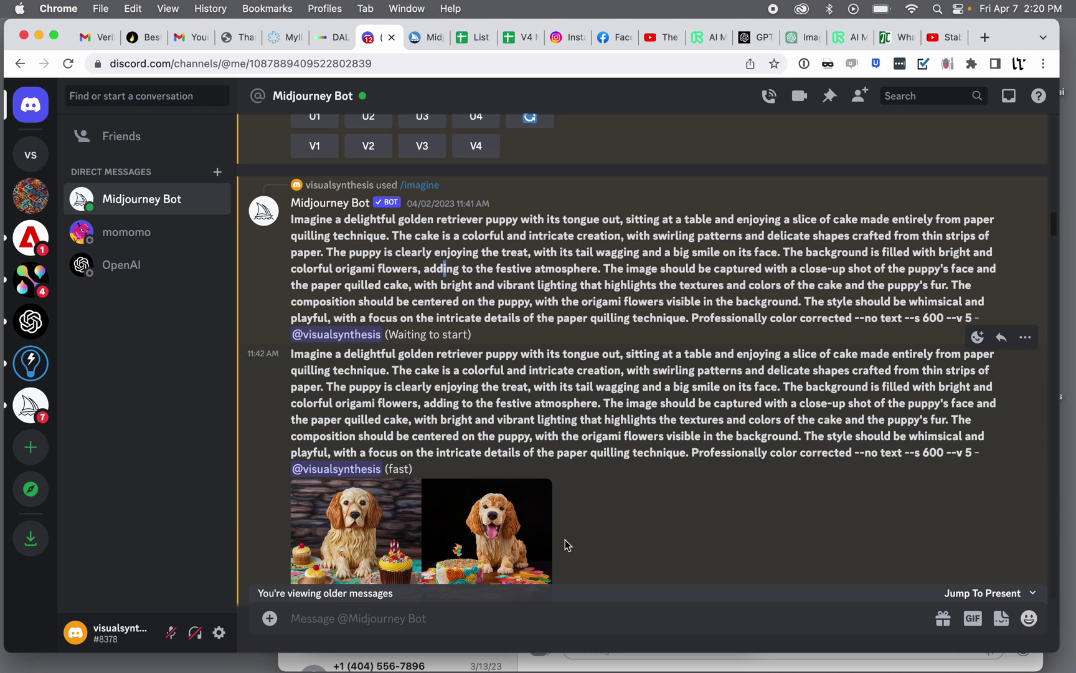
Paste the galaxy-glazed donut /imagine prompt into the Midjourney Bot chat and submit it.
{"action": "scroll", "coordinate": [583, 486], "scroll_direction": "down", "scroll_amount": 10}
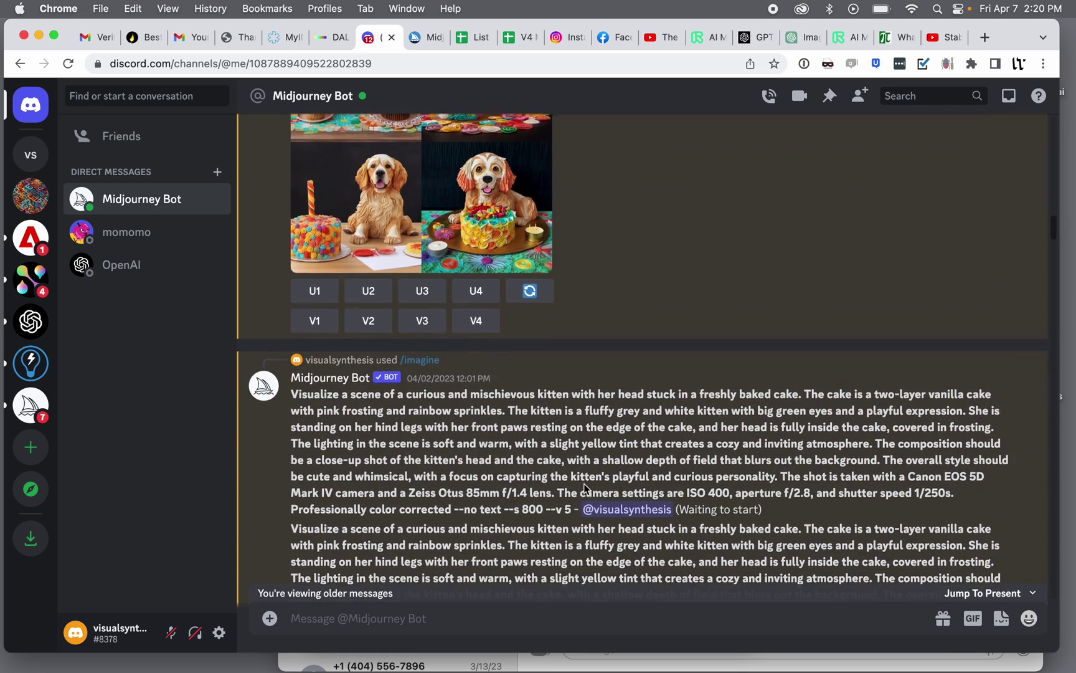
{"action": "left_click", "coordinate": [985, 595]}
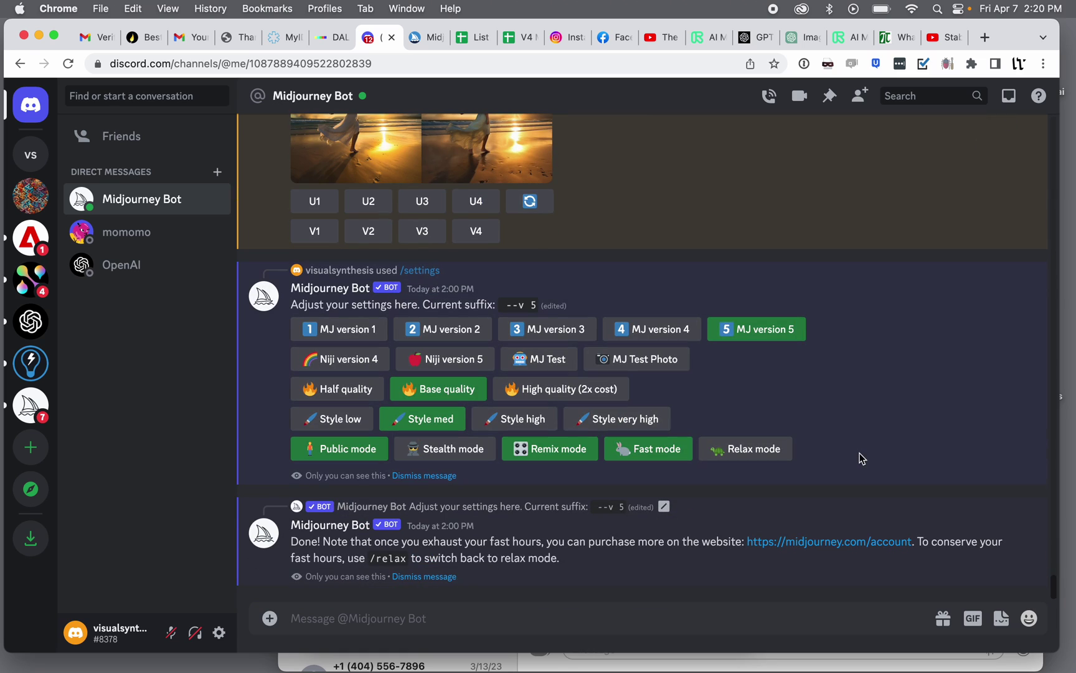
{"action": "left_click", "coordinate": [491, 610]}
{"action": "key", "text": "super+v"}
{"action": "key", "text": "Tab"}
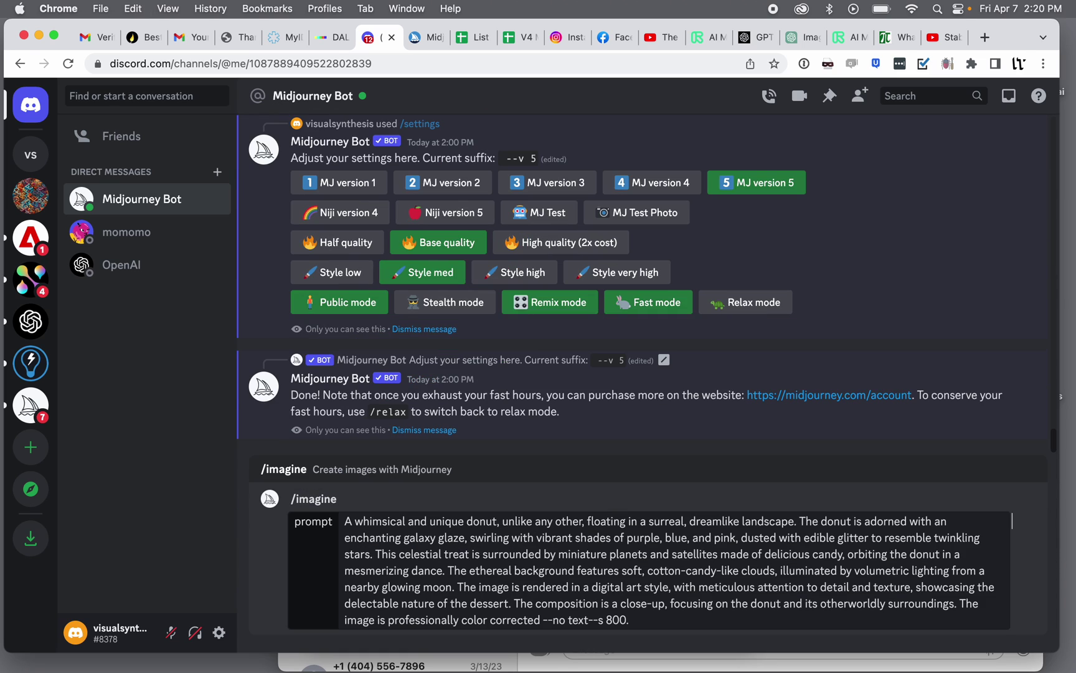
{"action": "key", "text": "Return"}
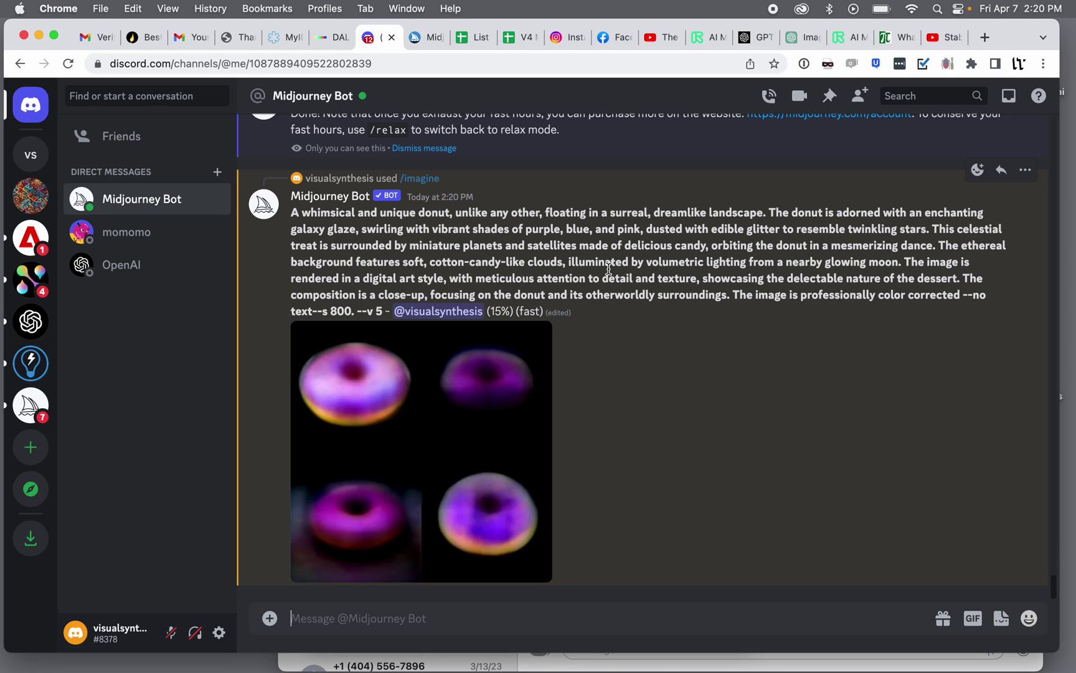
Send ChatGPT the request 'photo of umbrella' for a new Midjourney prompt.
{"action": "left_click", "coordinate": [801, 37]}
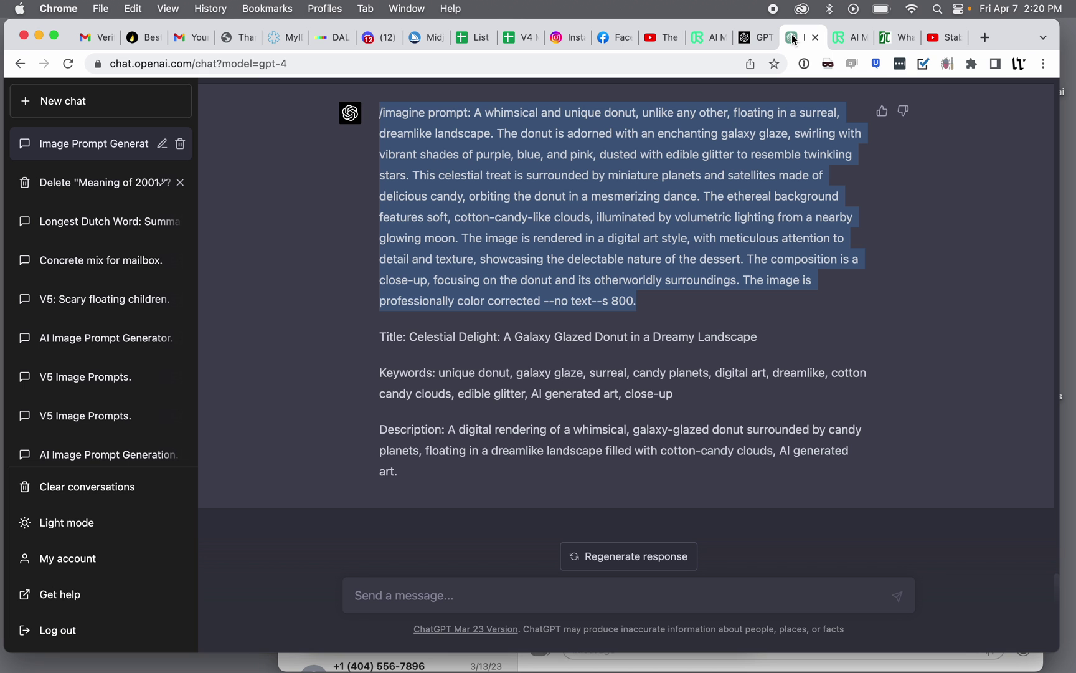
{"action": "left_click", "coordinate": [477, 592]}
{"action": "type", "text": "p"}
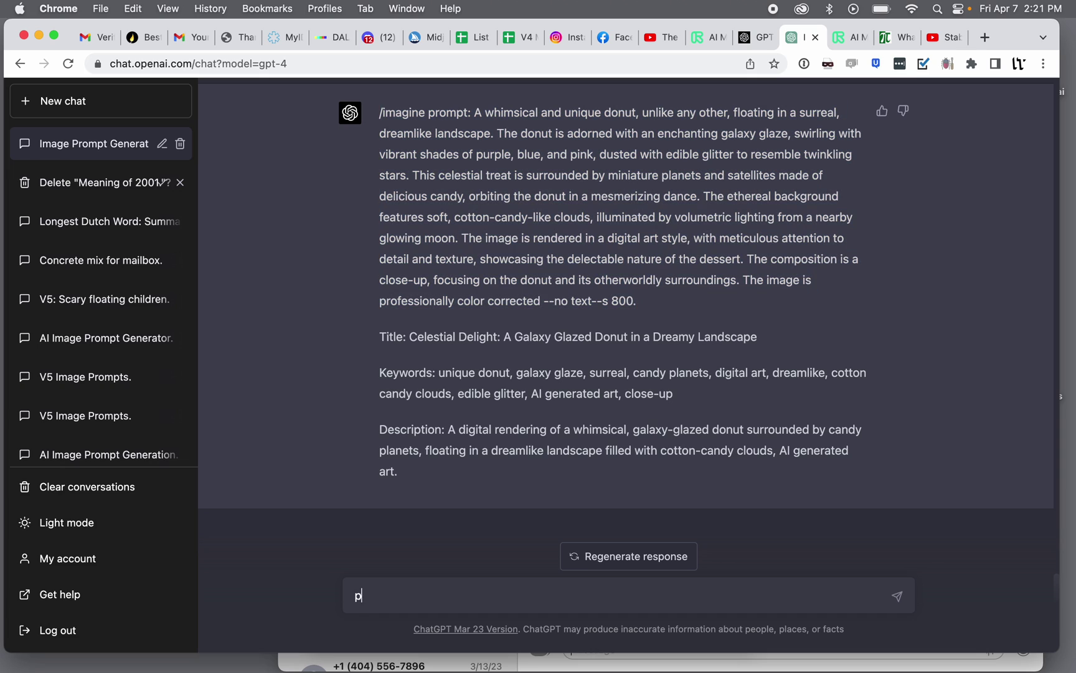
{"action": "type", "text": "hoto of dom"}
{"action": "key", "text": "BackSpace"}
{"action": "key", "text": "BackSpace"}
{"action": "key", "text": "BackSpace"}
{"action": "type", "text": "umbrella"}
{"action": "key", "text": "Return"}
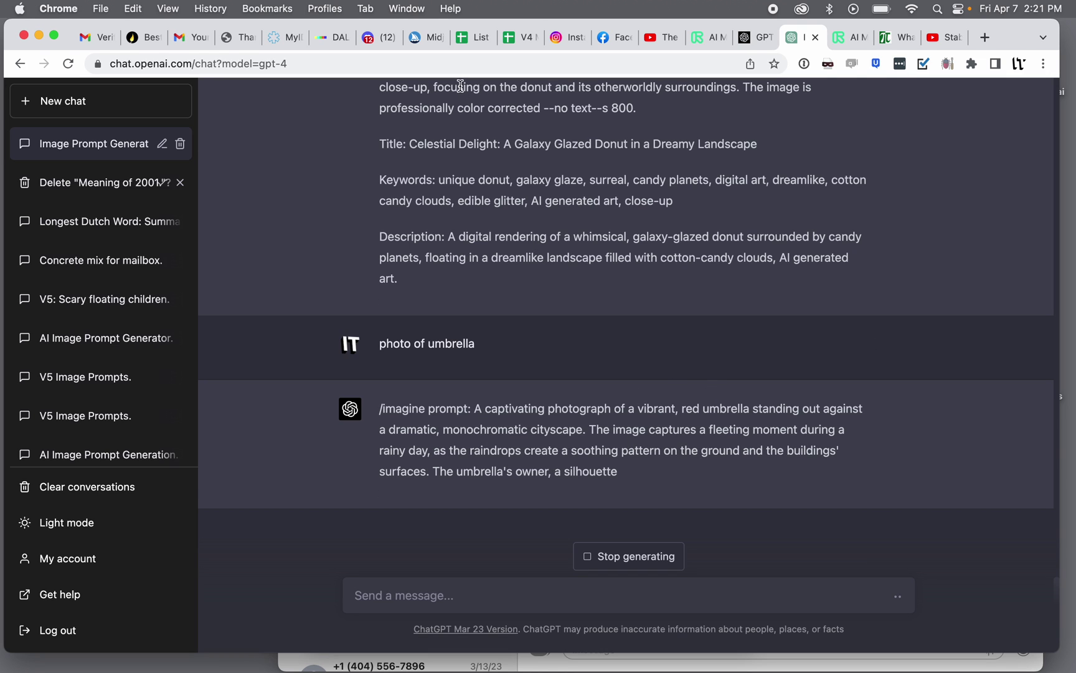
{"action": "left_click", "coordinate": [376, 42]}
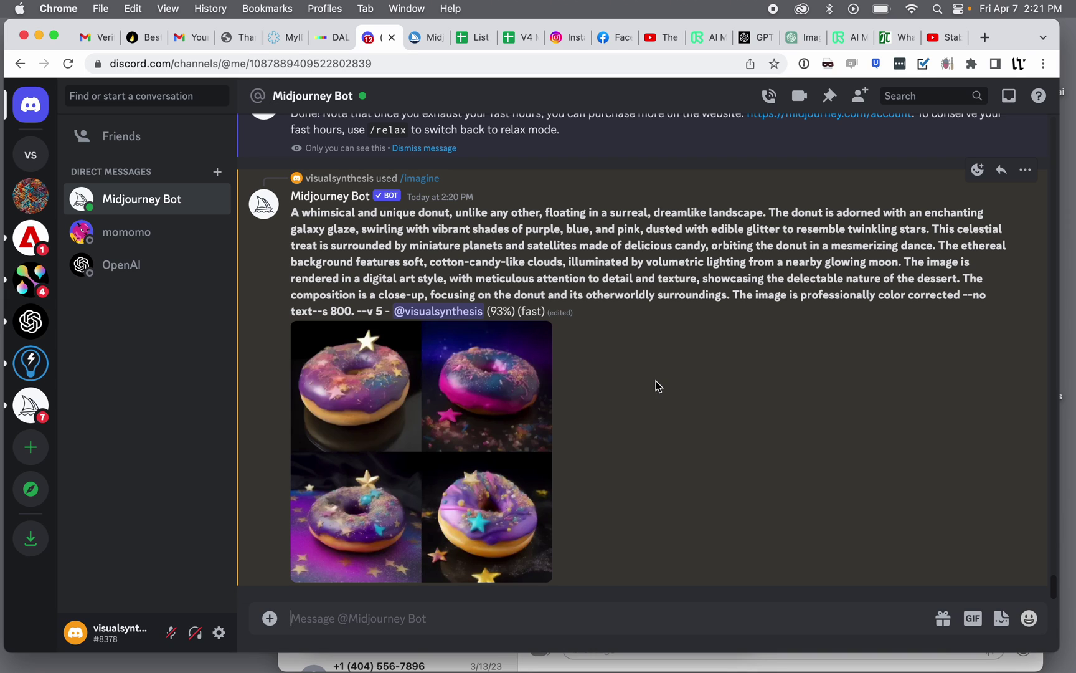
Open the finished donut grid full-size and zoom in to inspect it.
{"action": "left_click", "coordinate": [415, 346]}
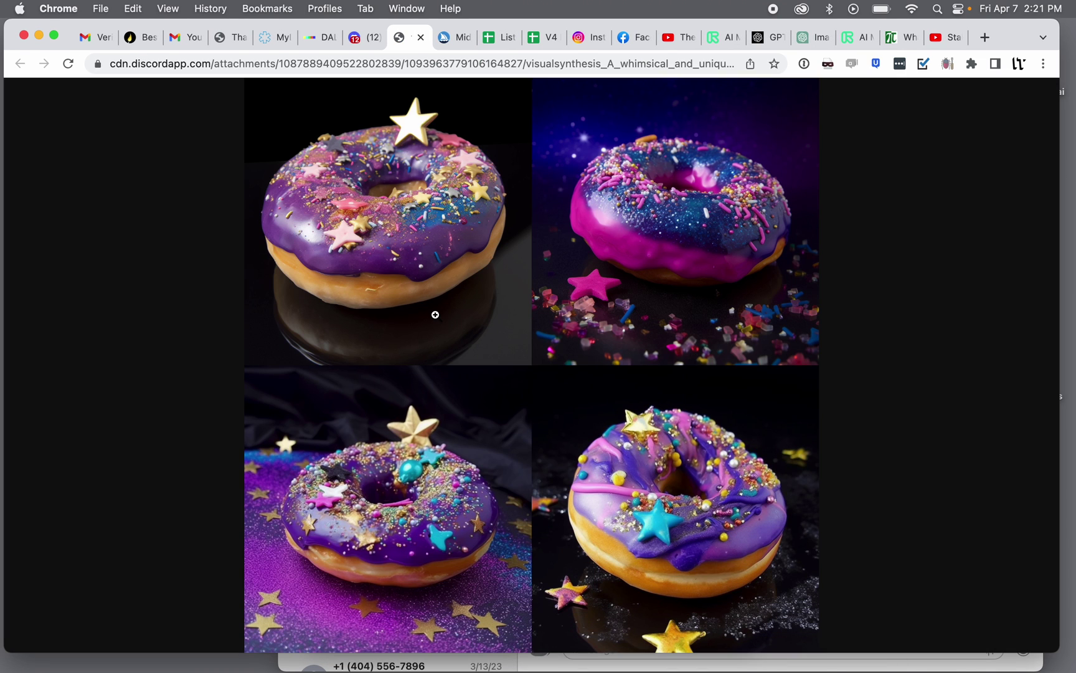
{"action": "left_click", "coordinate": [435, 314]}
{"action": "scroll", "coordinate": [436, 315], "scroll_direction": "up", "scroll_amount": 5}
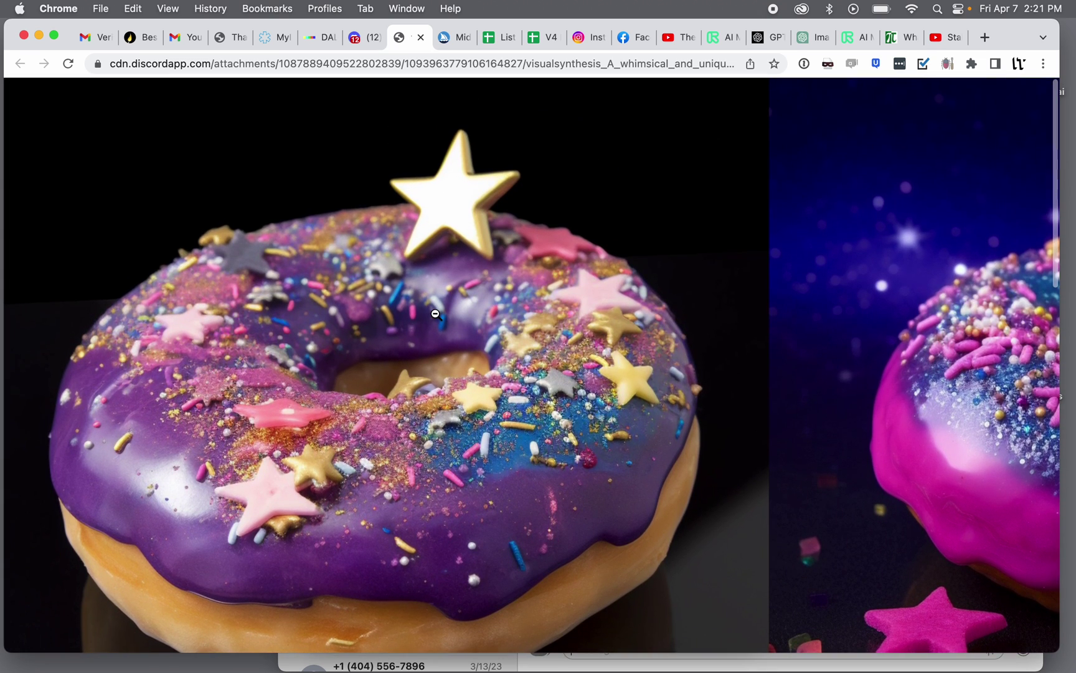
{"action": "scroll", "coordinate": [436, 314], "scroll_direction": "down", "scroll_amount": 2}
{"action": "scroll", "coordinate": [436, 313], "scroll_direction": "right", "scroll_amount": 7}
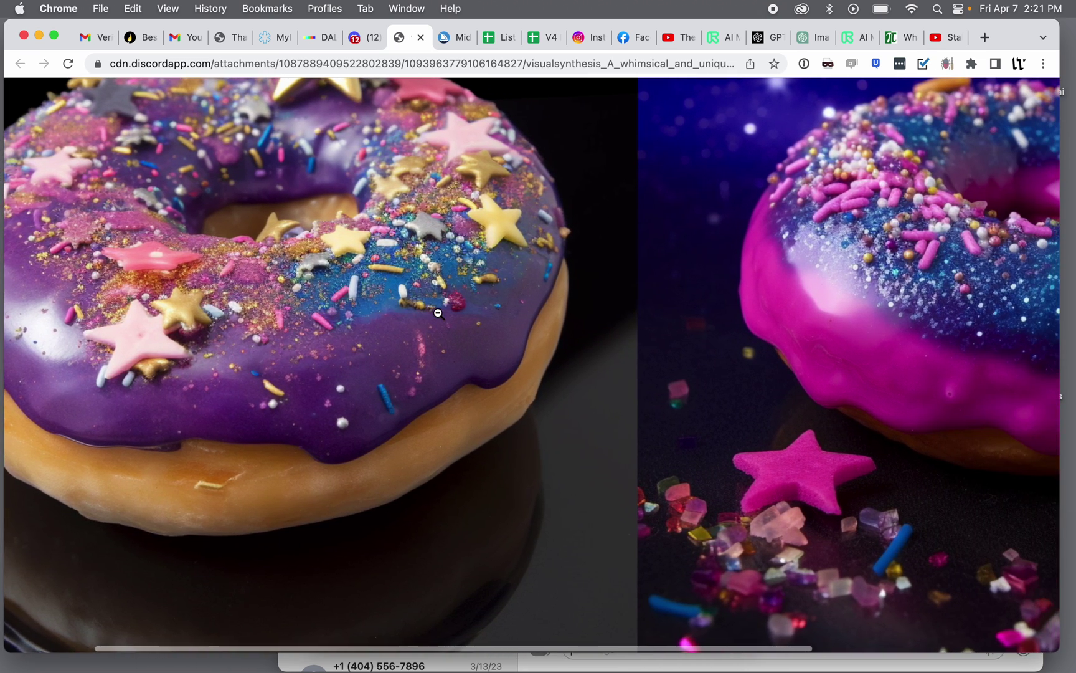
{"action": "scroll", "coordinate": [436, 312], "scroll_direction": "left", "scroll_amount": 8}
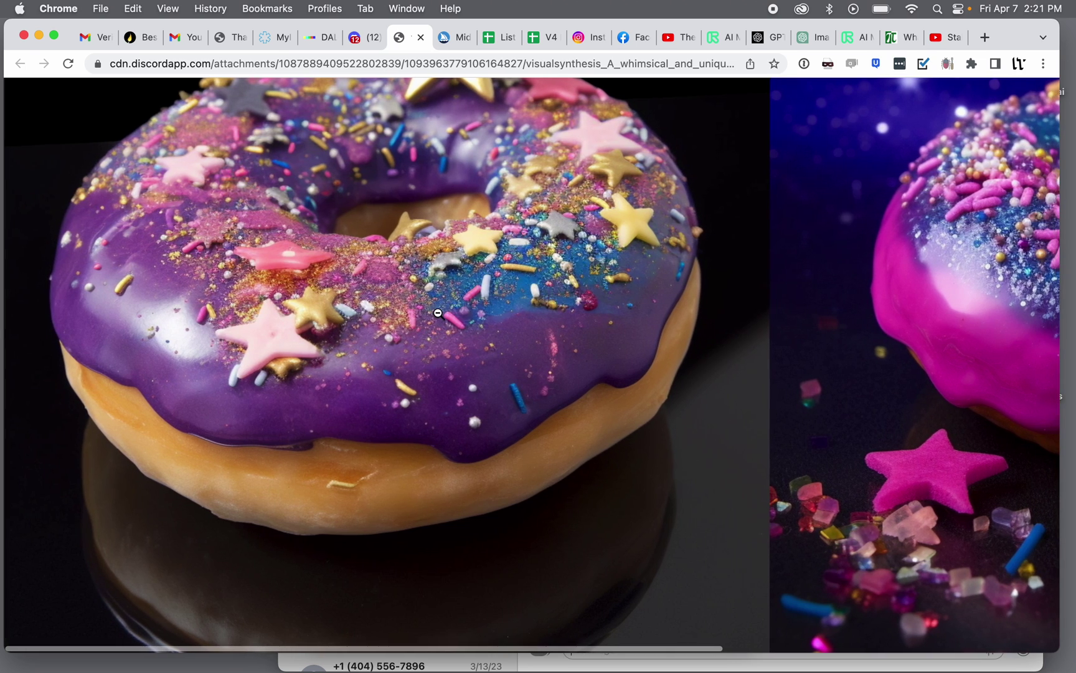
{"action": "left_click", "coordinate": [438, 313]}
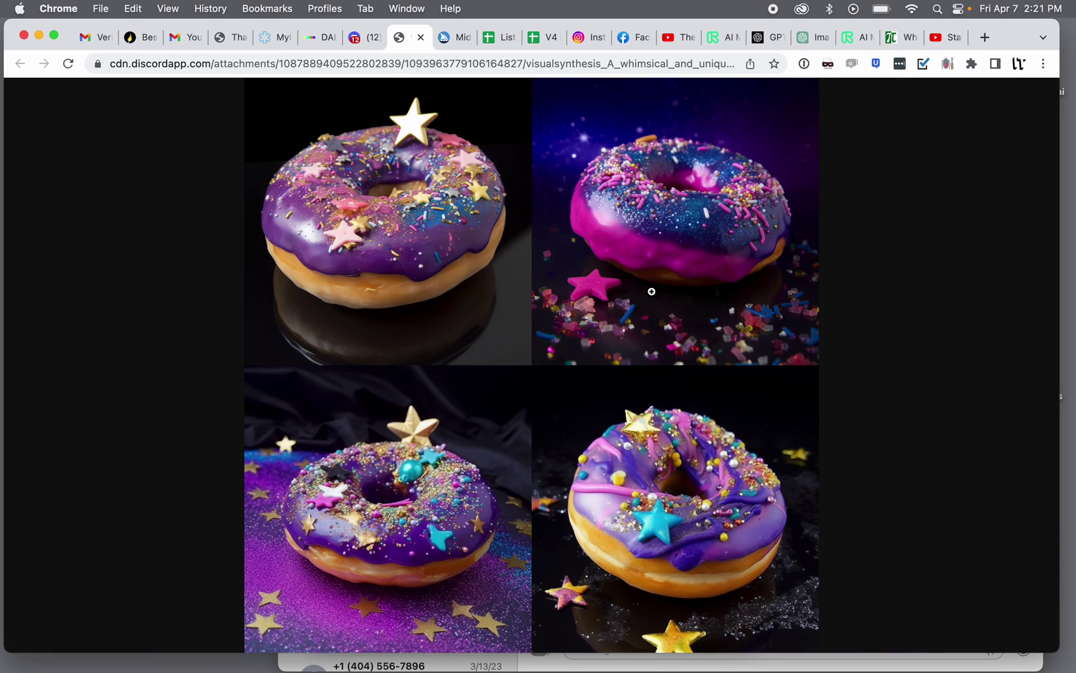
Zoom in on the pink galaxy donut, then close the full-size page and preview.
{"action": "left_click", "coordinate": [693, 182]}
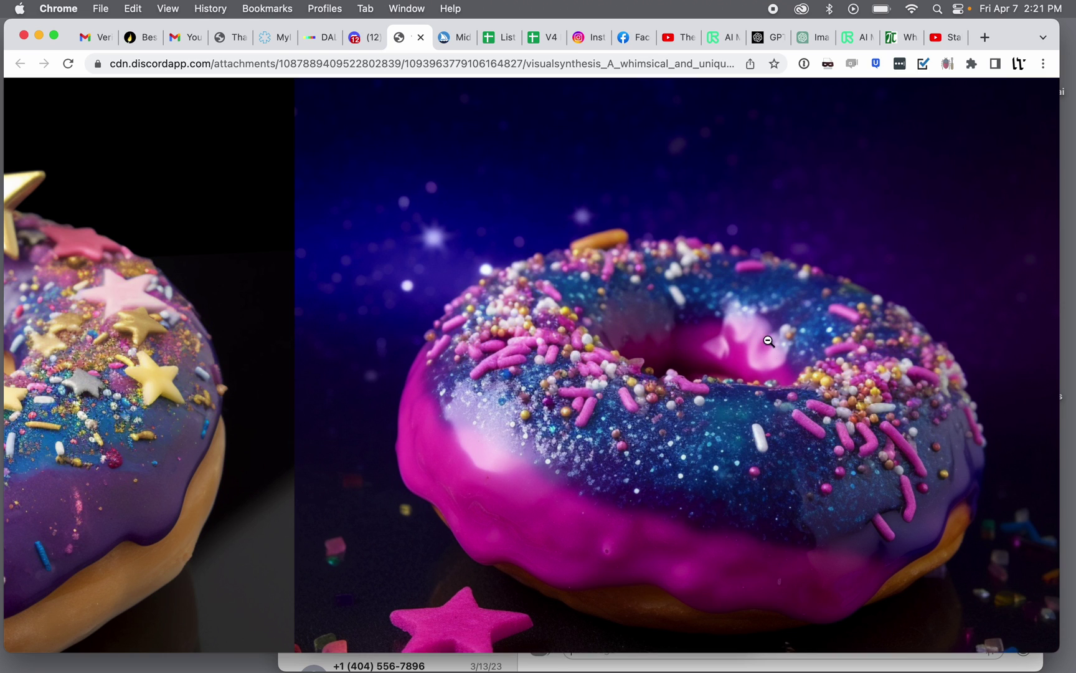
{"action": "left_click", "coordinate": [780, 375]}
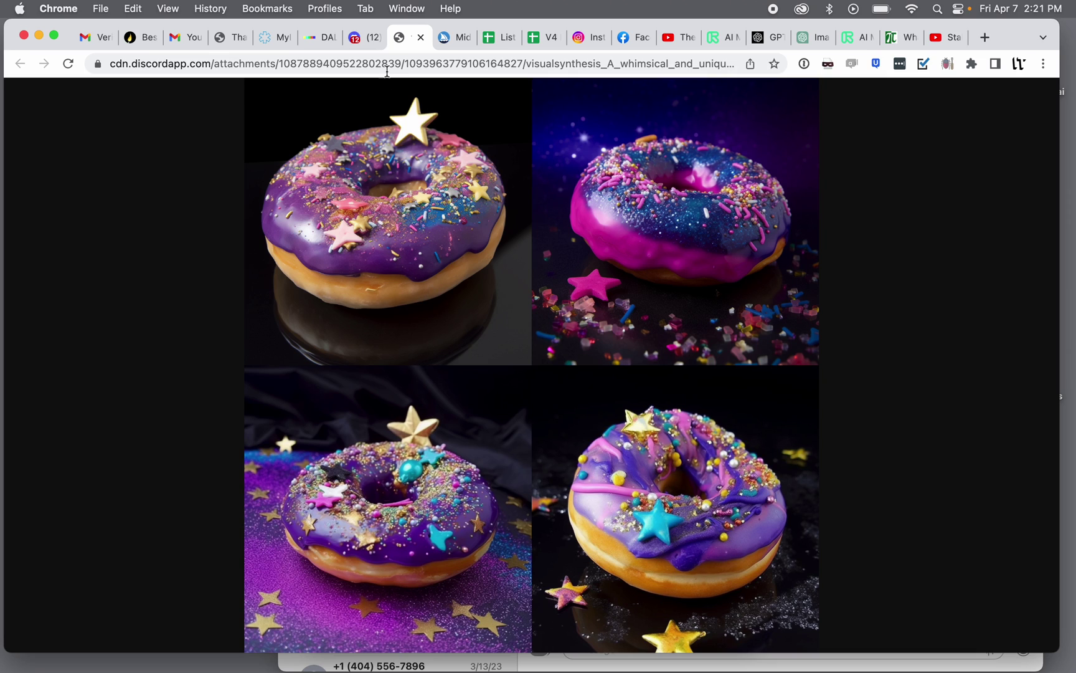
{"action": "left_click", "coordinate": [421, 37]}
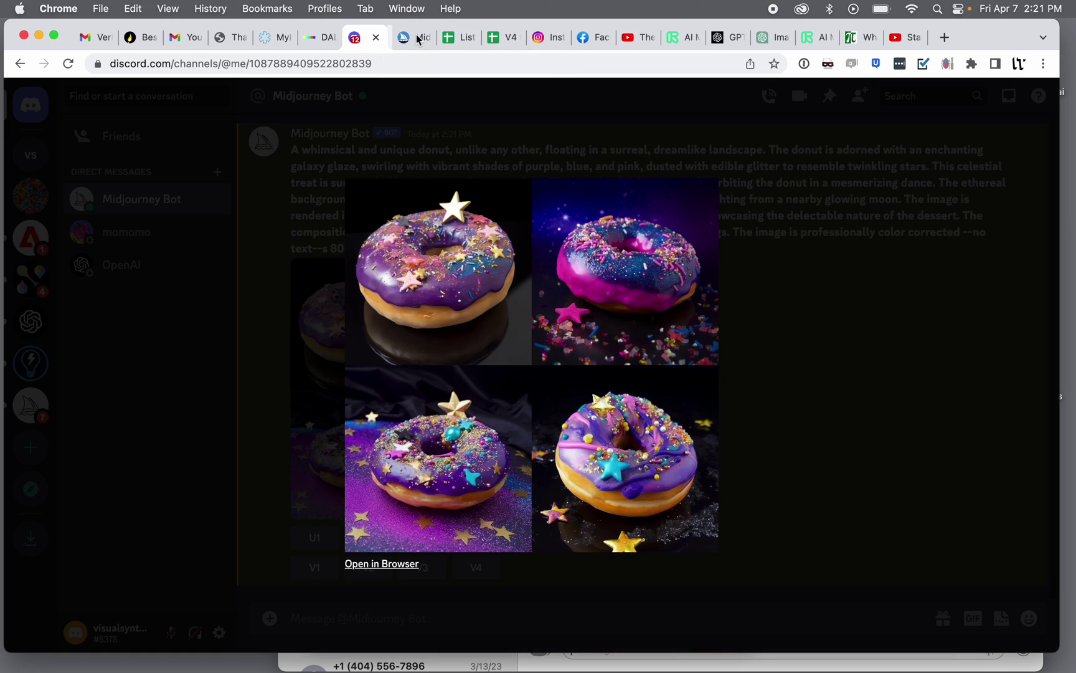
{"action": "left_click", "coordinate": [335, 223]}
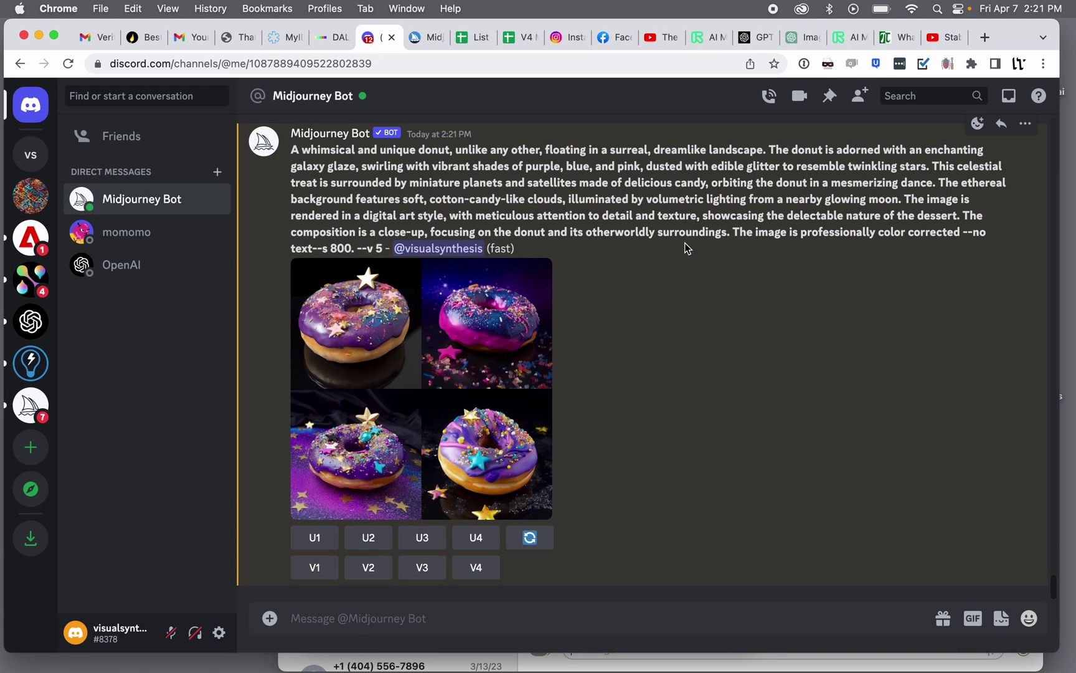
Copy the red-umbrella /imagine prompt from ChatGPT and return to Discord.
{"action": "left_click", "coordinate": [798, 39]}
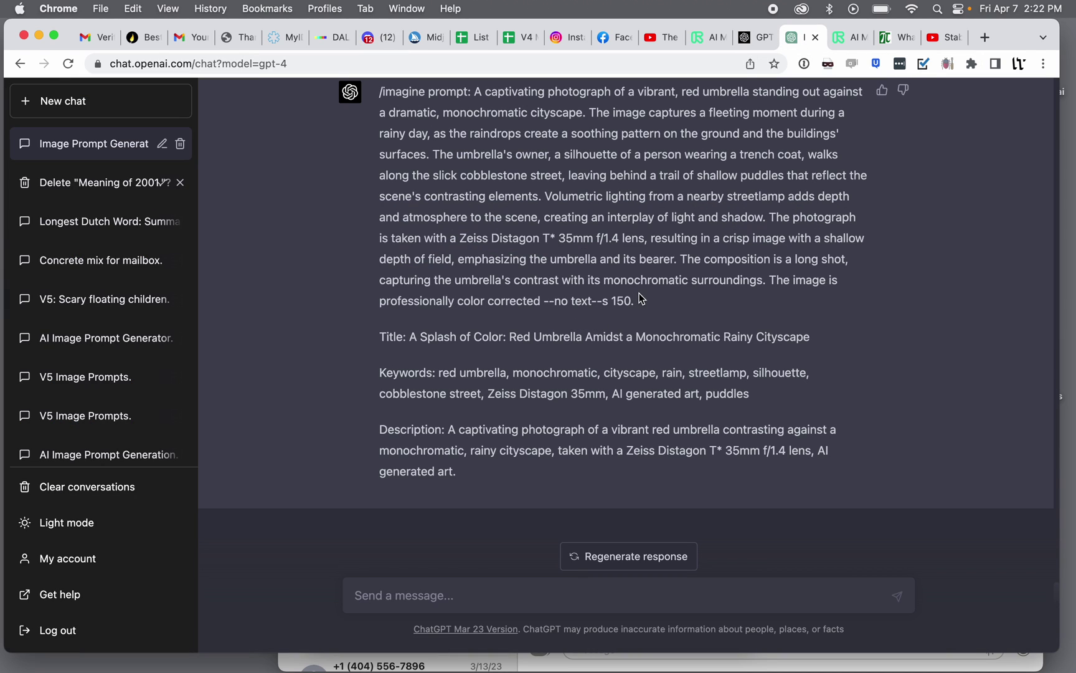
{"action": "scroll", "coordinate": [639, 293], "scroll_direction": "up", "scroll_amount": 2}
{"action": "left_click_drag", "start_coordinate": [637, 352], "coordinate": [376, 243]}
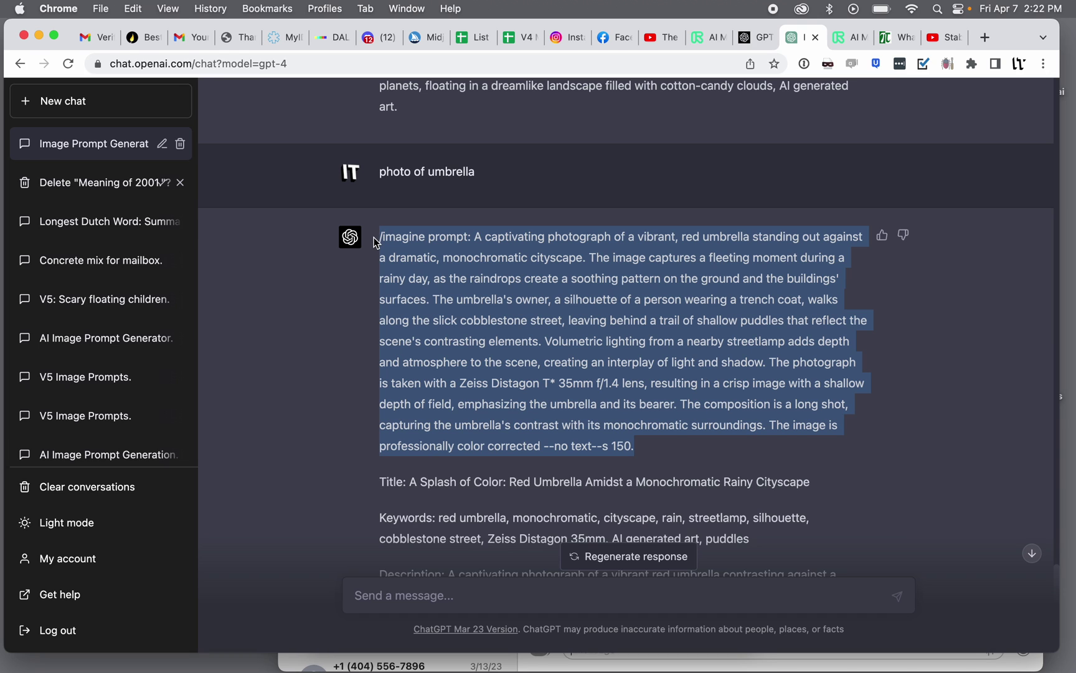
{"action": "key", "text": "super+c"}
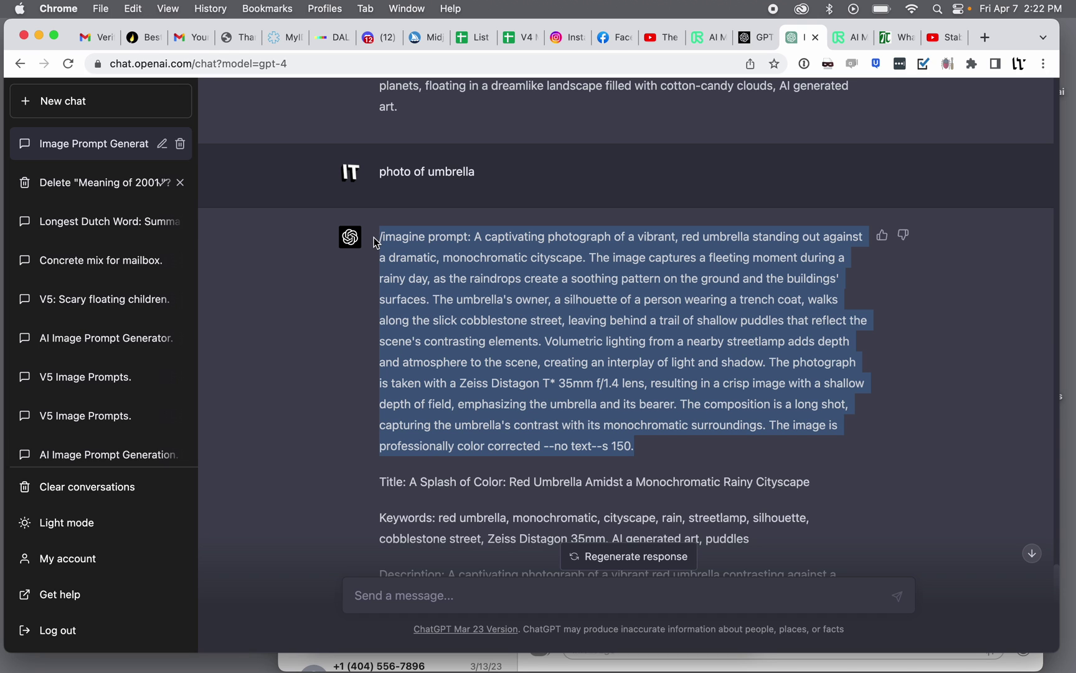
{"action": "left_click", "coordinate": [384, 41]}
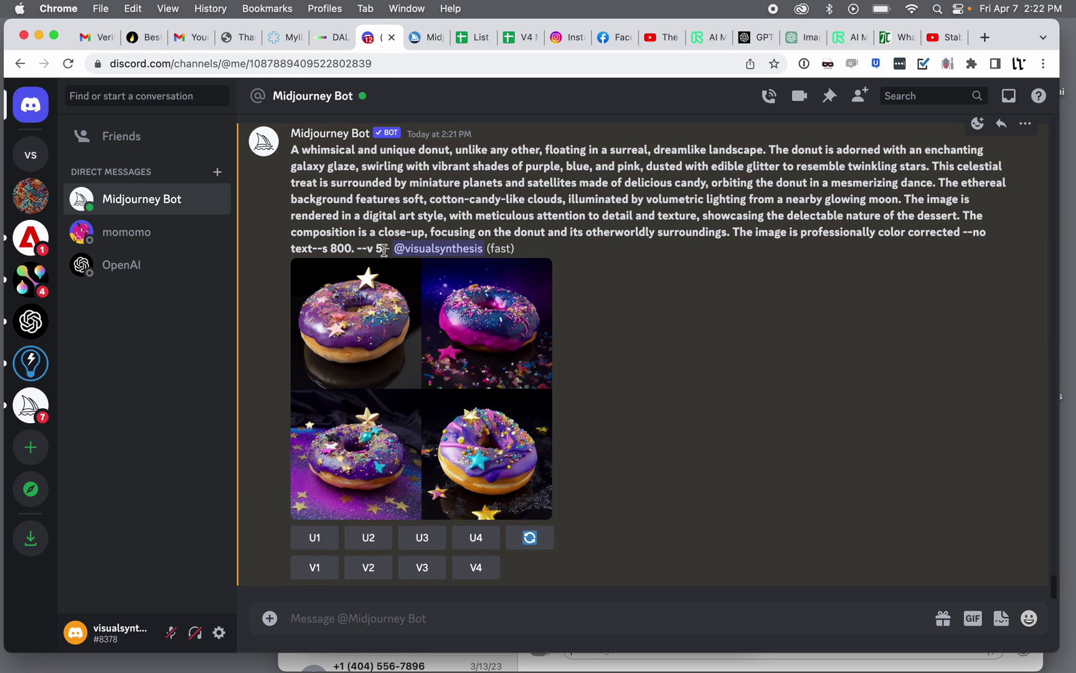
Paste the red-umbrella /imagine prompt into the Midjourney Bot chat and send it.
{"action": "left_click", "coordinate": [372, 604]}
{"action": "key", "text": "super+v"}
{"action": "key", "text": "Return"}
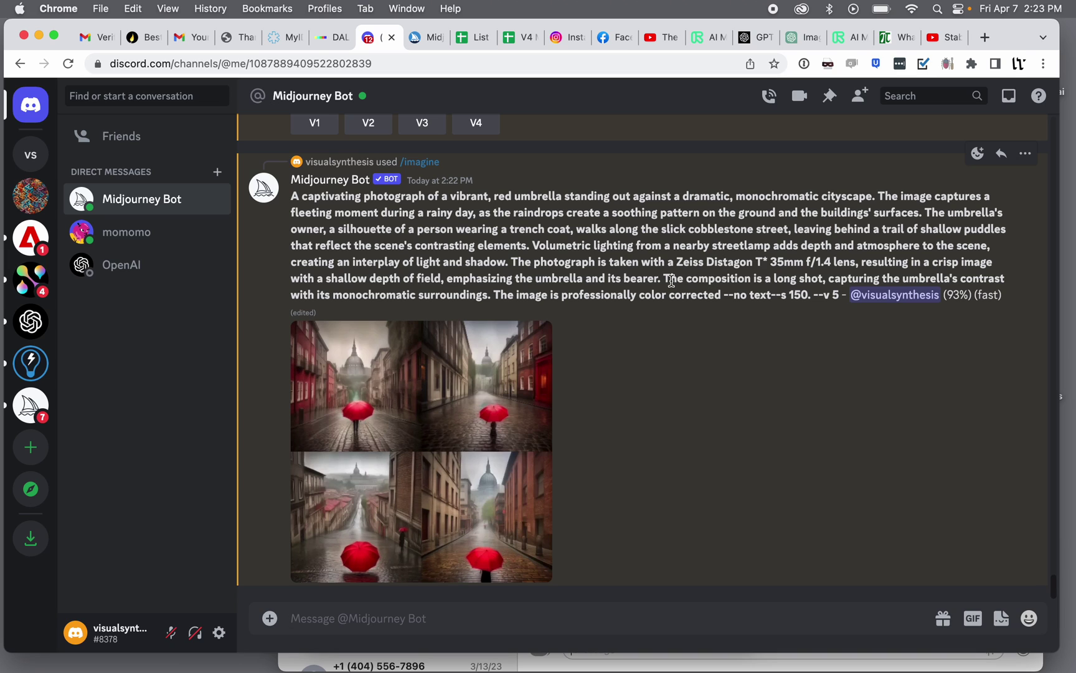
{"action": "left_click_drag", "start_coordinate": [670, 280], "coordinate": [820, 280]}
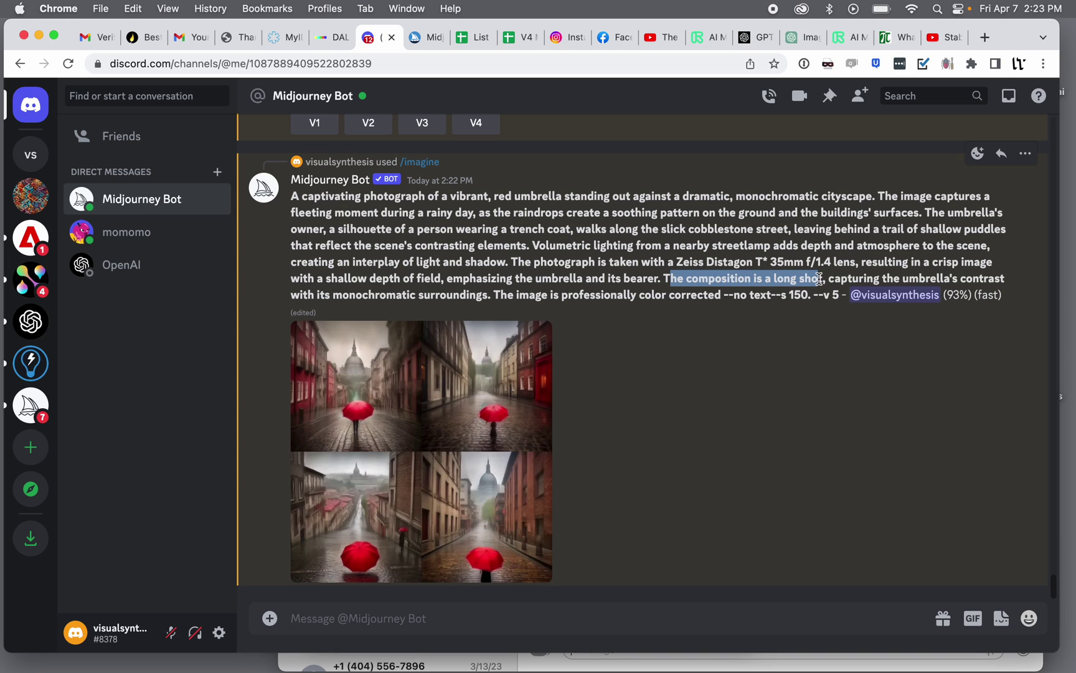
{"action": "left_click", "coordinate": [843, 272]}
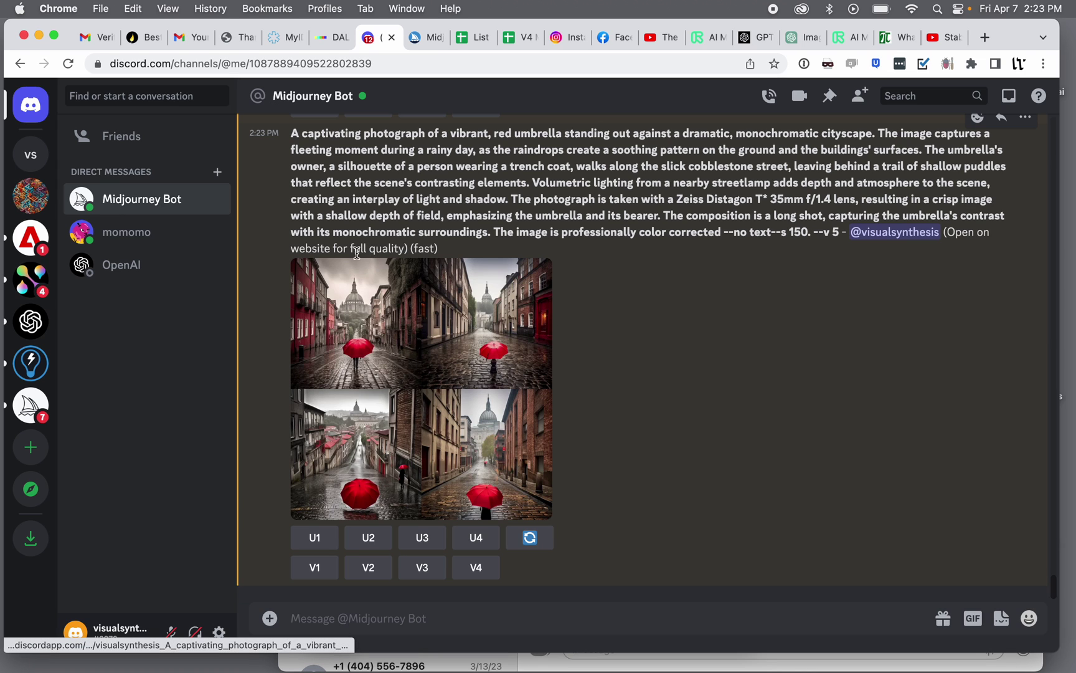
Open the umbrella grid at full size and pan around the zoomed-in top-left photo.
{"action": "left_click", "coordinate": [393, 370]}
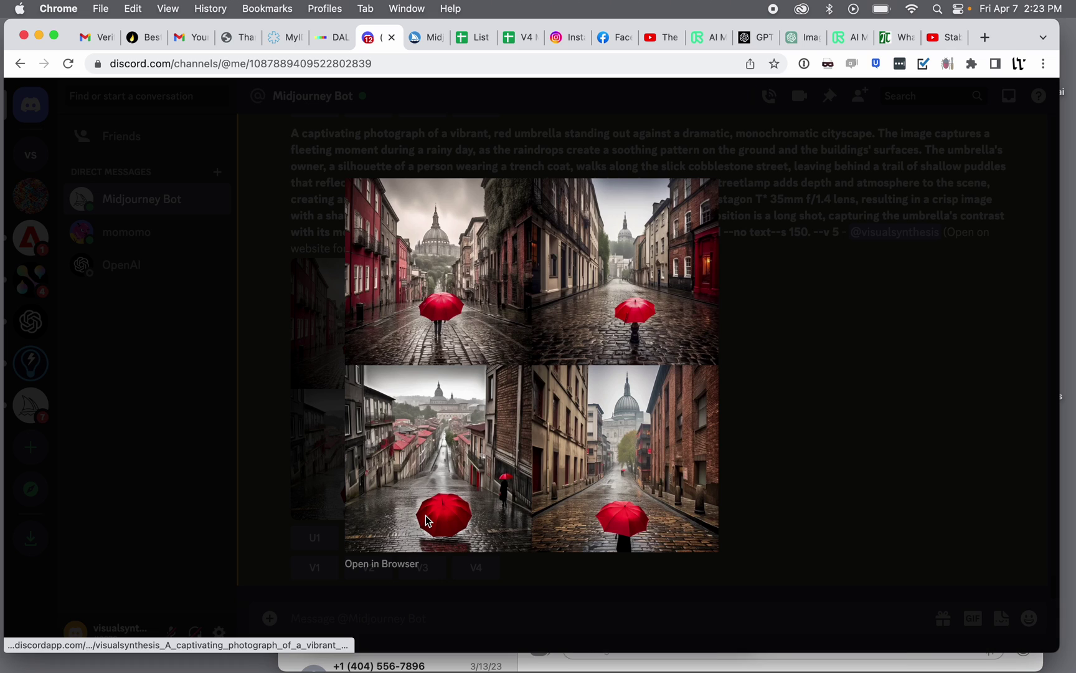
{"action": "left_click", "coordinate": [403, 562]}
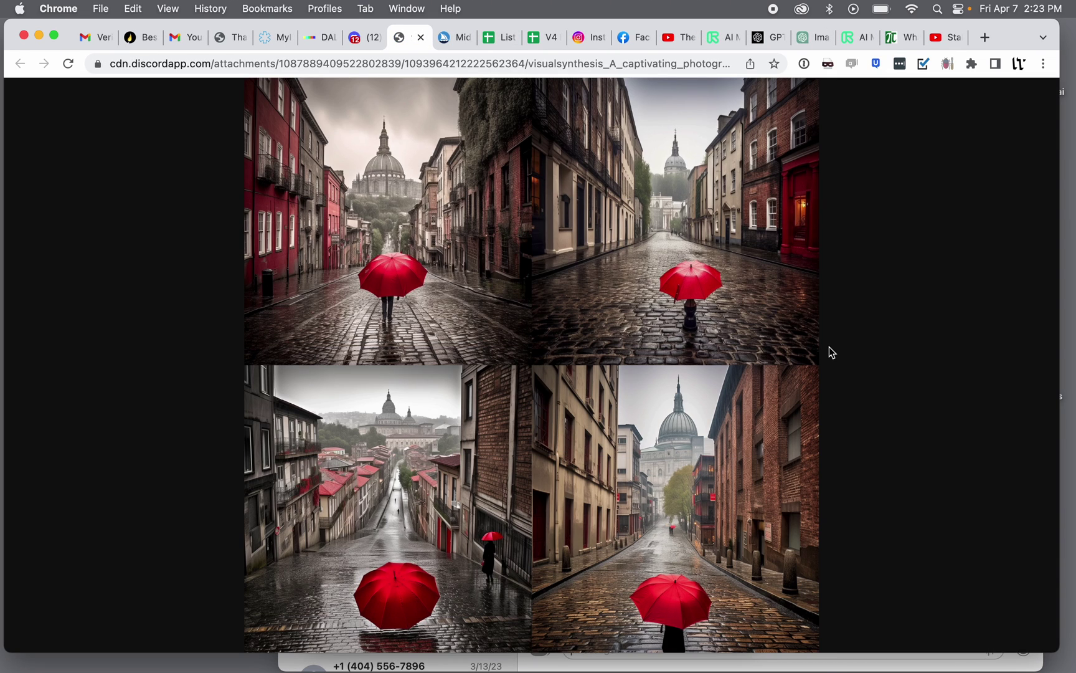
{"action": "left_click", "coordinate": [385, 314]}
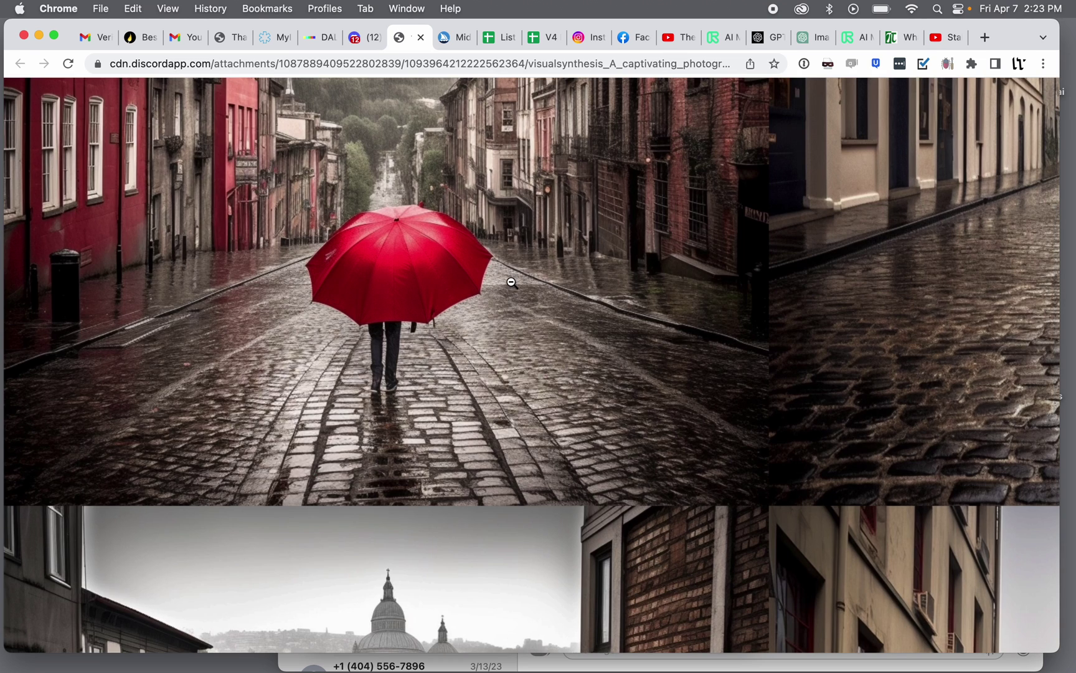
{"action": "scroll", "coordinate": [770, 304], "scroll_direction": "right", "scroll_amount": 10}
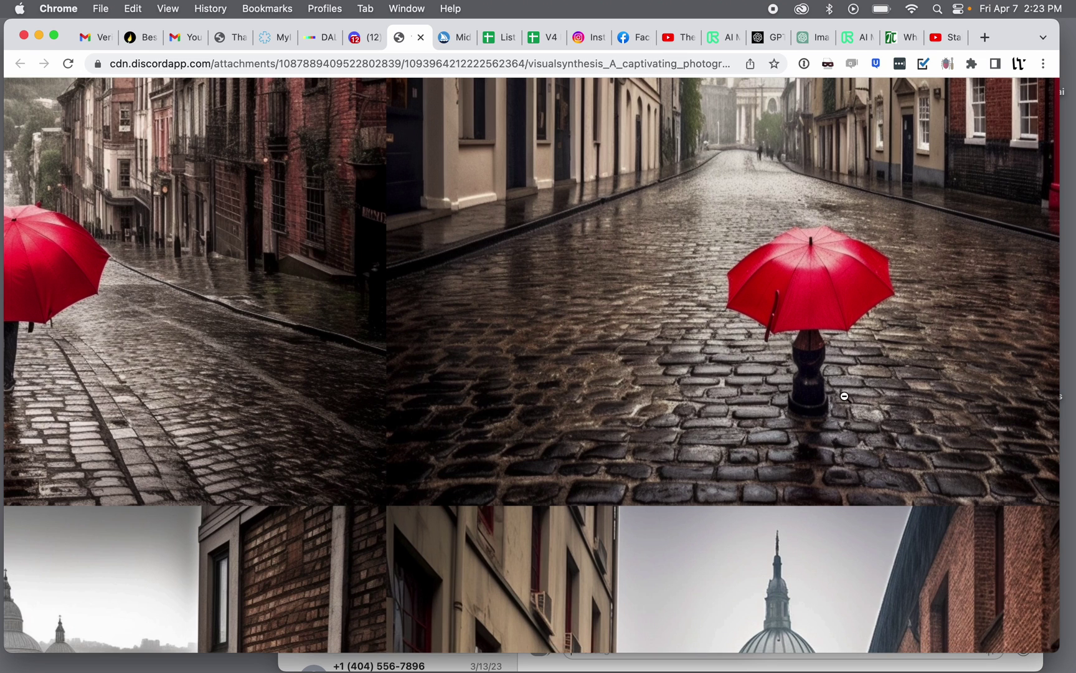
{"action": "scroll", "coordinate": [834, 399], "scroll_direction": "down", "scroll_amount": 10}
{"action": "scroll", "coordinate": [834, 399], "scroll_direction": "down", "scroll_amount": 3}
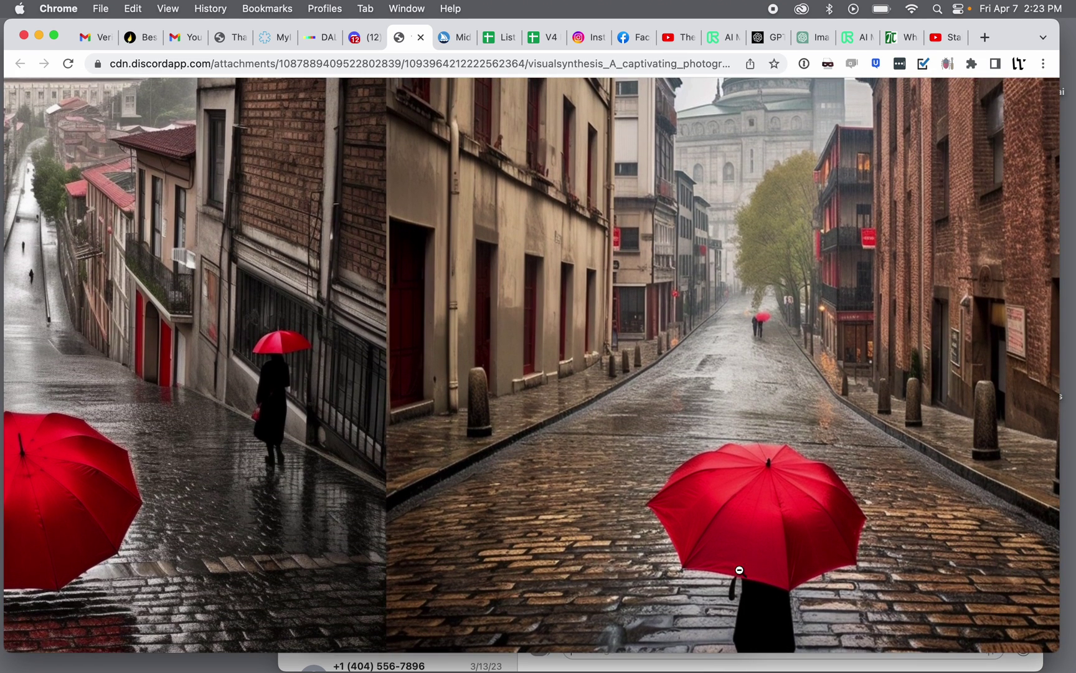
{"action": "scroll", "coordinate": [421, 489], "scroll_direction": "left", "scroll_amount": 10}
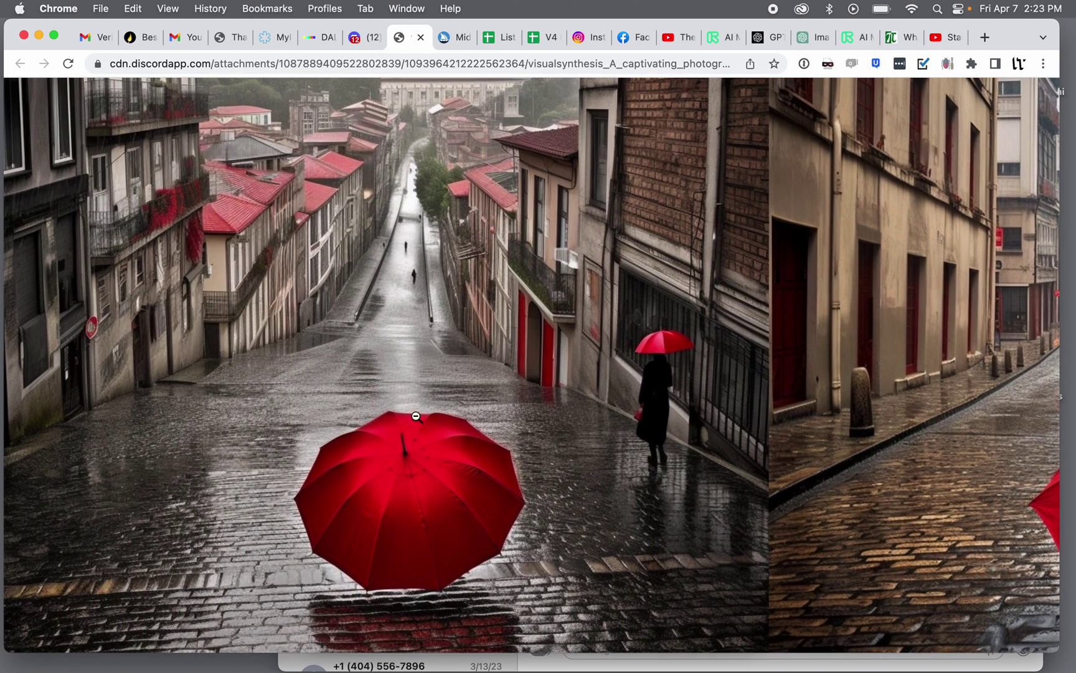
{"action": "left_click", "coordinate": [462, 407]}
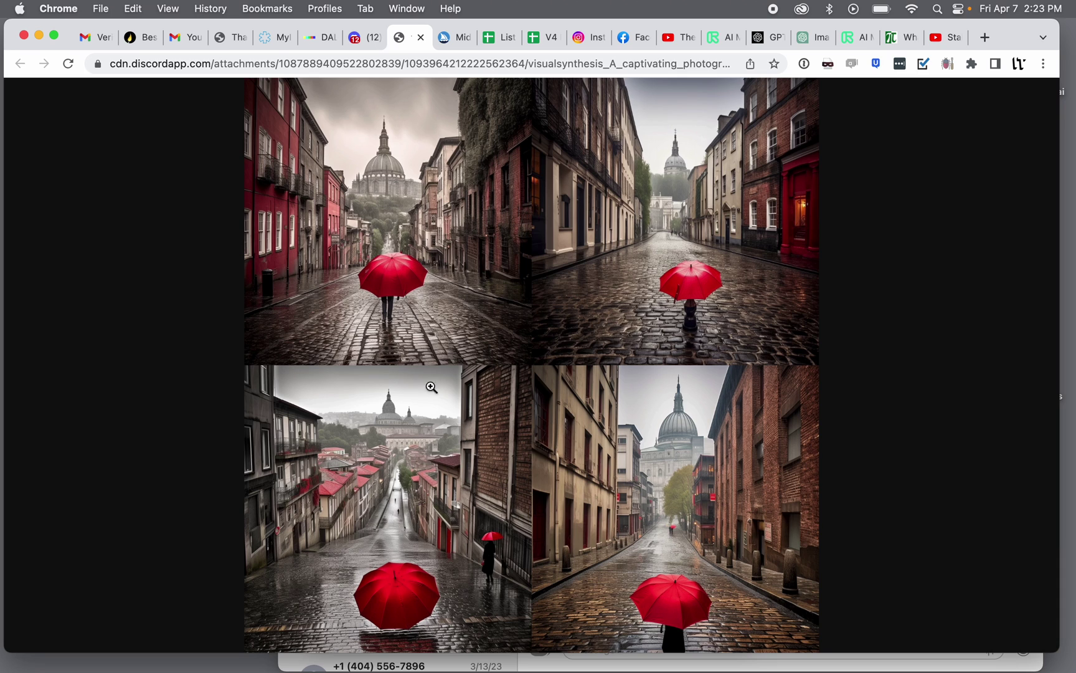
Close the full-size image page and the enlarged preview, back to the bot chat.
{"action": "left_click", "coordinate": [419, 39]}
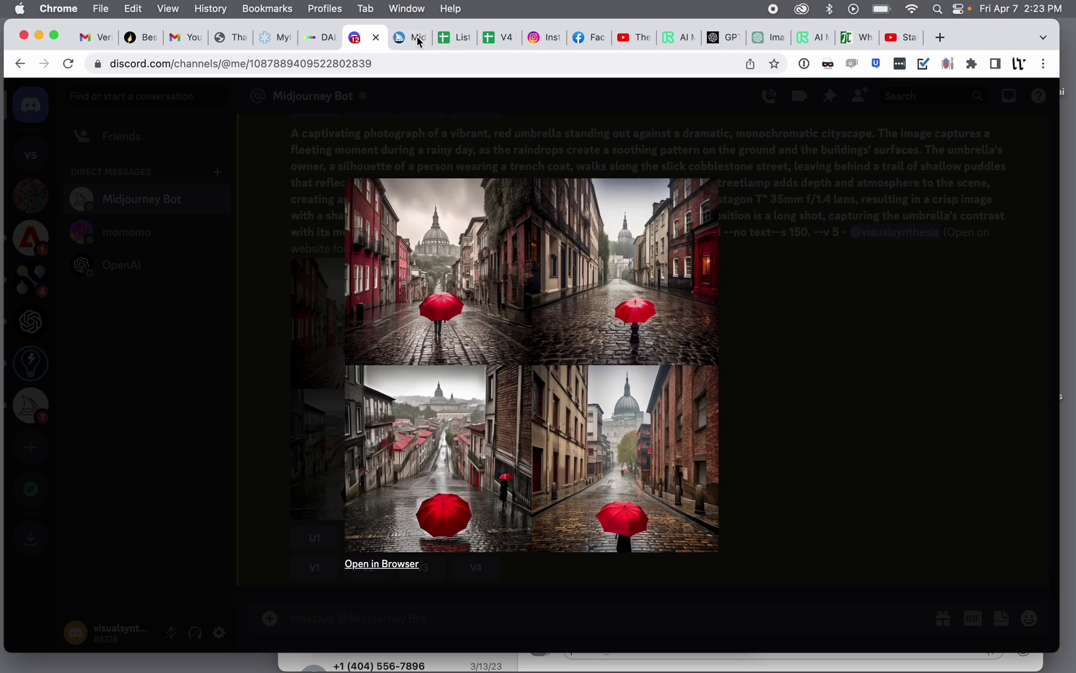
{"action": "left_click", "coordinate": [297, 205]}
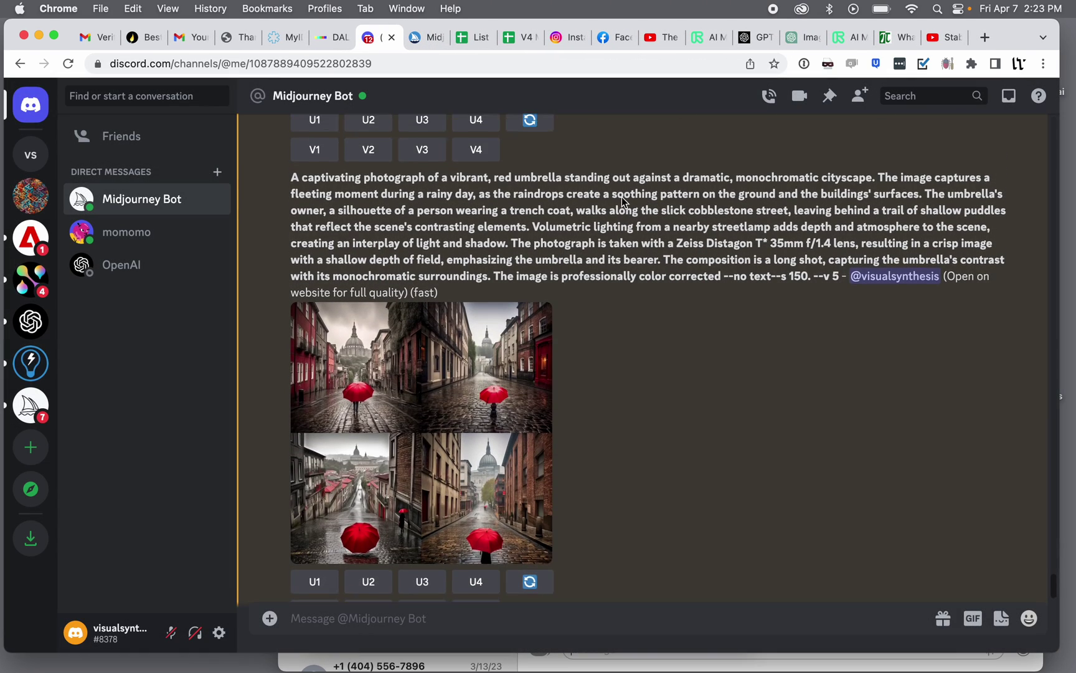
{"action": "scroll", "coordinate": [622, 197], "scroll_direction": "up", "scroll_amount": 3}
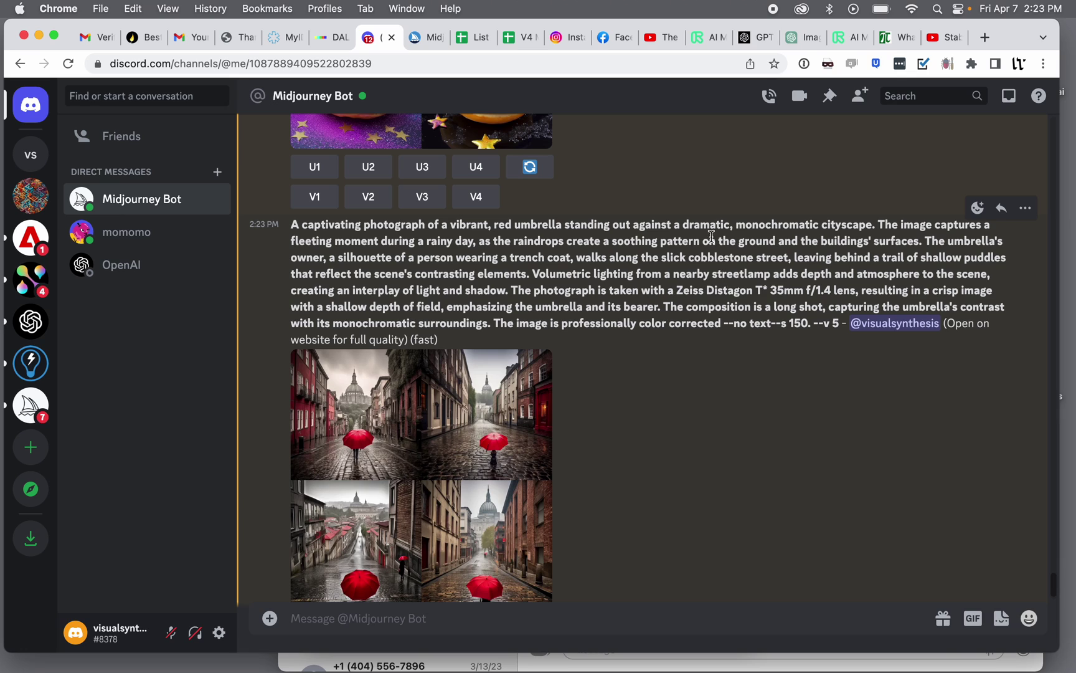
Back in ChatGPT, highlight the word 'streetlamp' in the umbrella prompt.
{"action": "left_click", "coordinate": [795, 37]}
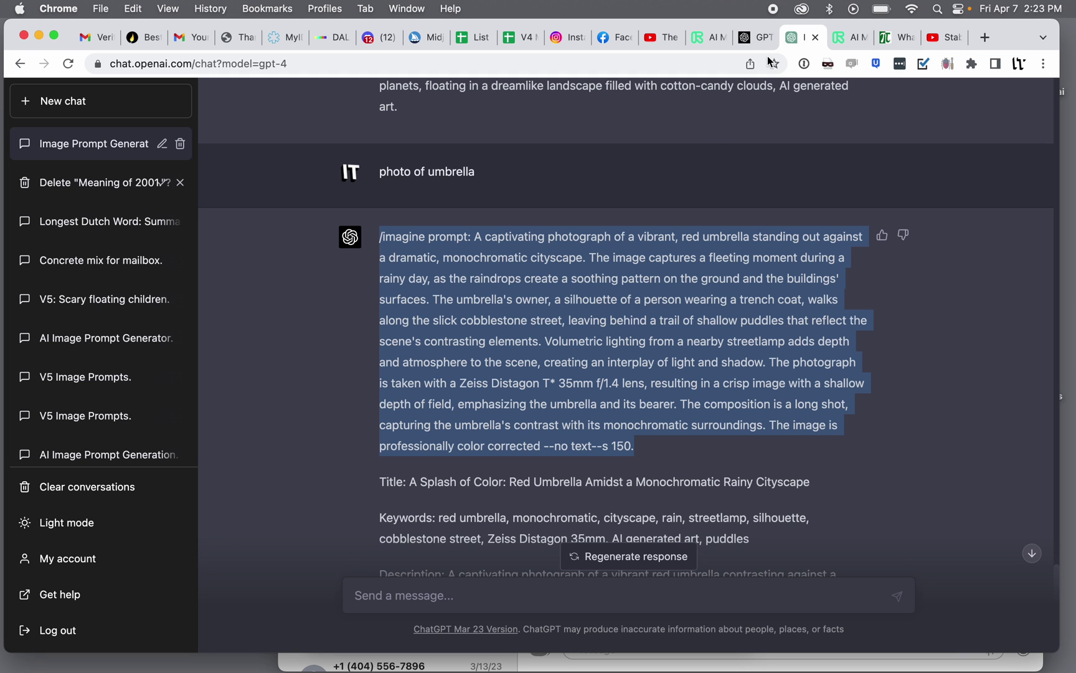
{"action": "left_click", "coordinate": [391, 274]}
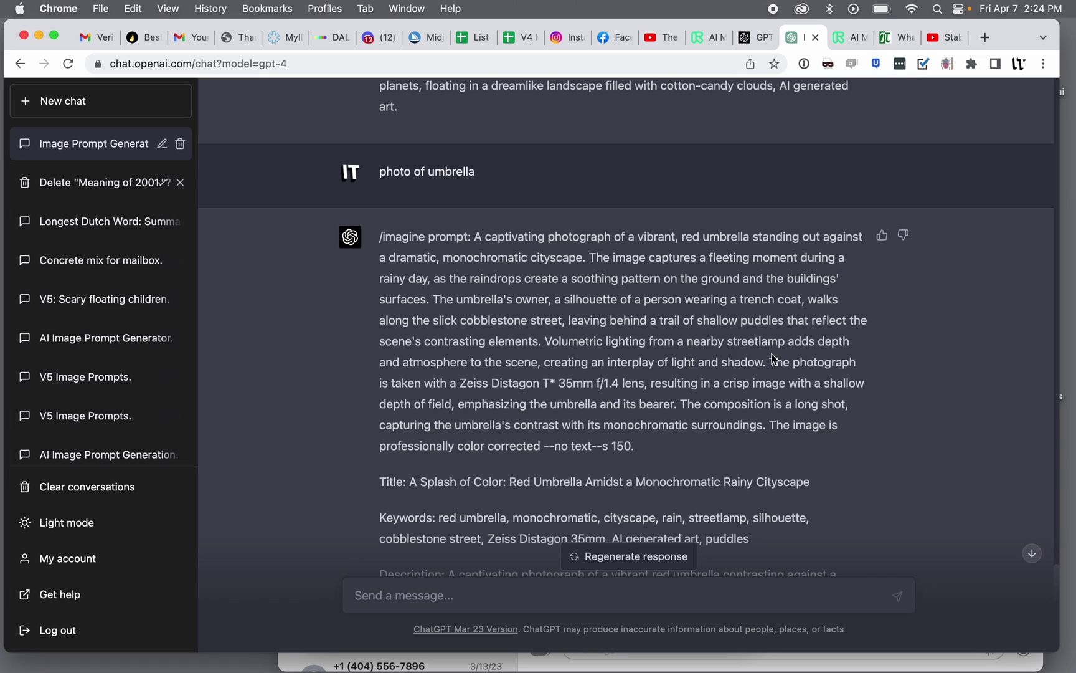
{"action": "left_click_drag", "start_coordinate": [785, 346], "coordinate": [722, 347]}
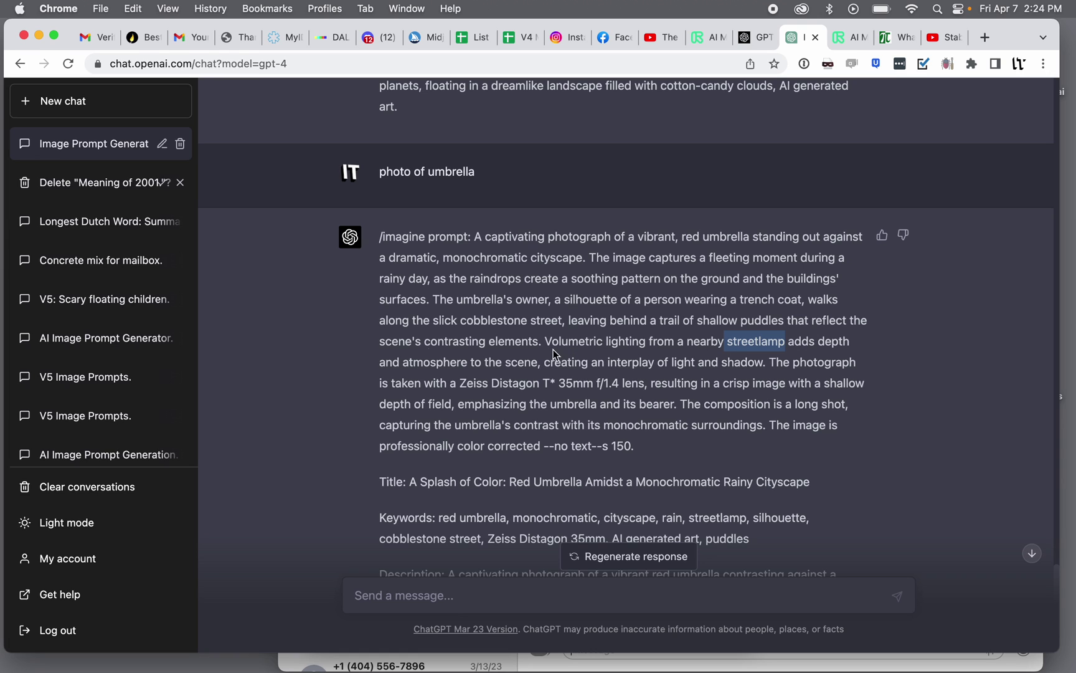
{"action": "left_click", "coordinate": [378, 37]}
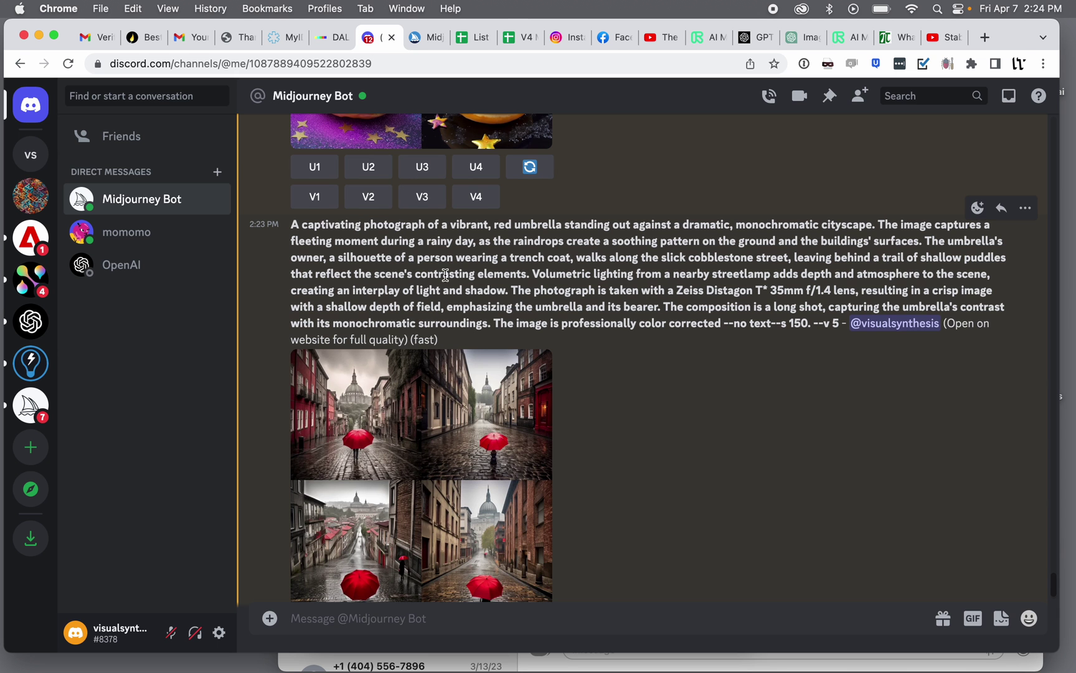